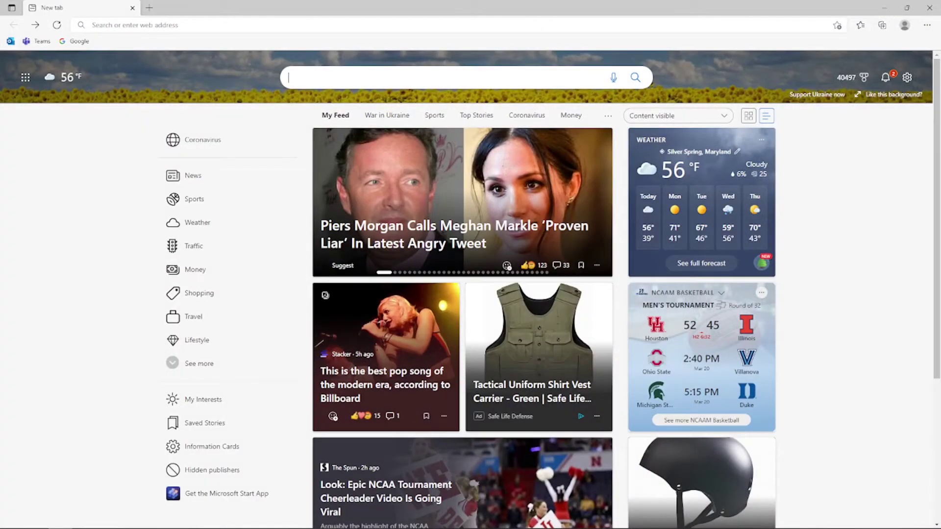
- Go to thecodegang.com in Edge by typing 'thec' and accepting the autocomplete
left_click(134, 23)
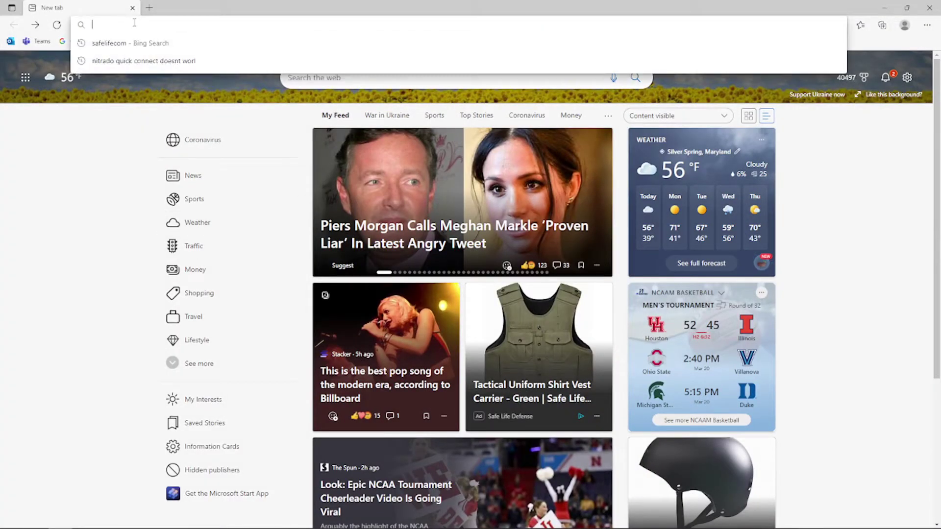
type("thec")
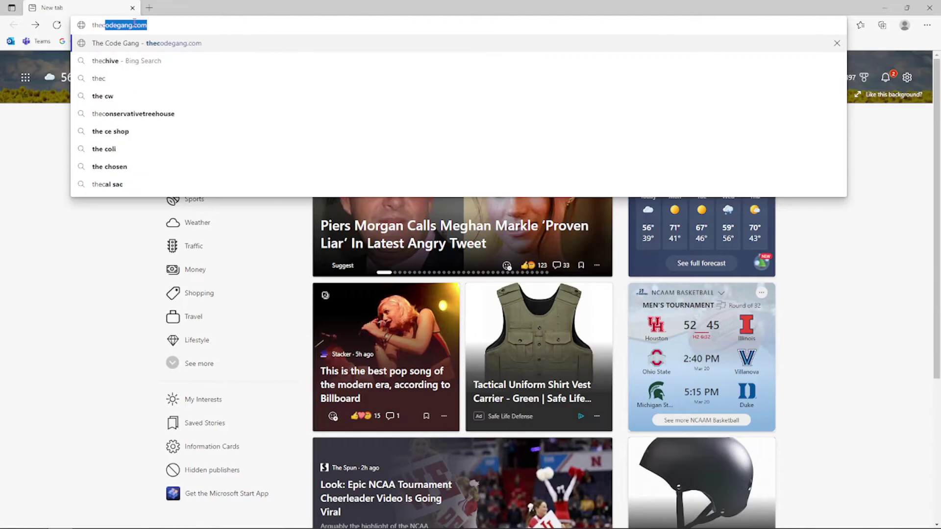
key("Return")
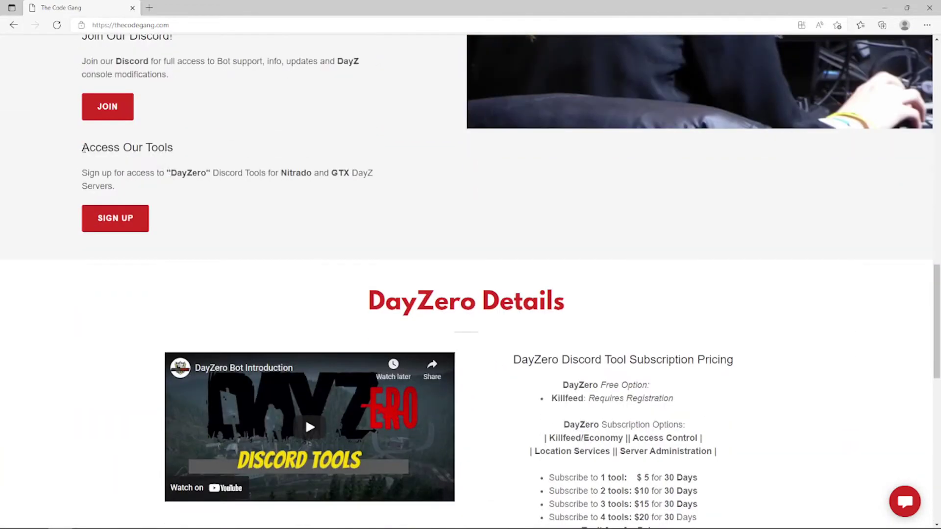
- Follow the SIGN UP link under Access Our Tools to the kingsofdayz.com signup page
mouse_move(82, 149)
left_mouse_down()
mouse_move(200, 174)
mouse_move(86, 153)
left_mouse_up()
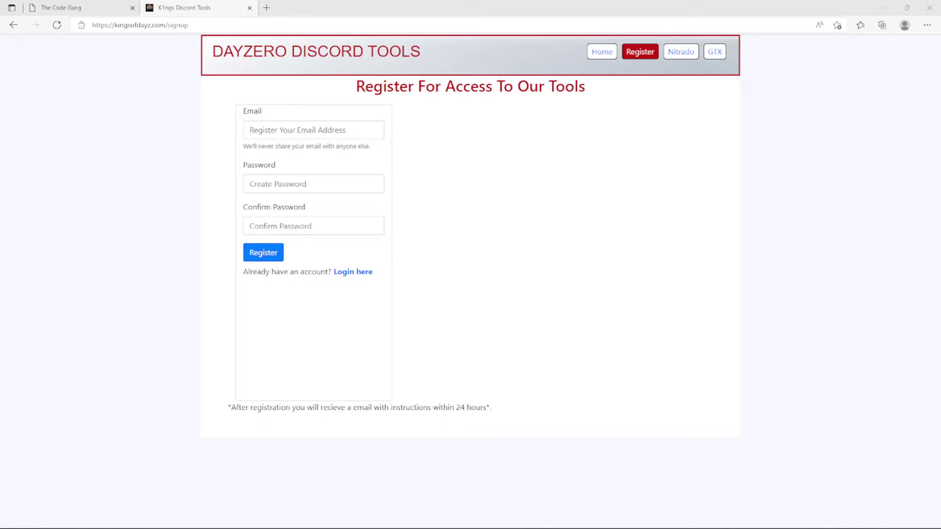
- Register with the saved e-mail address and the account password entered in both password fields
left_click(300, 131)
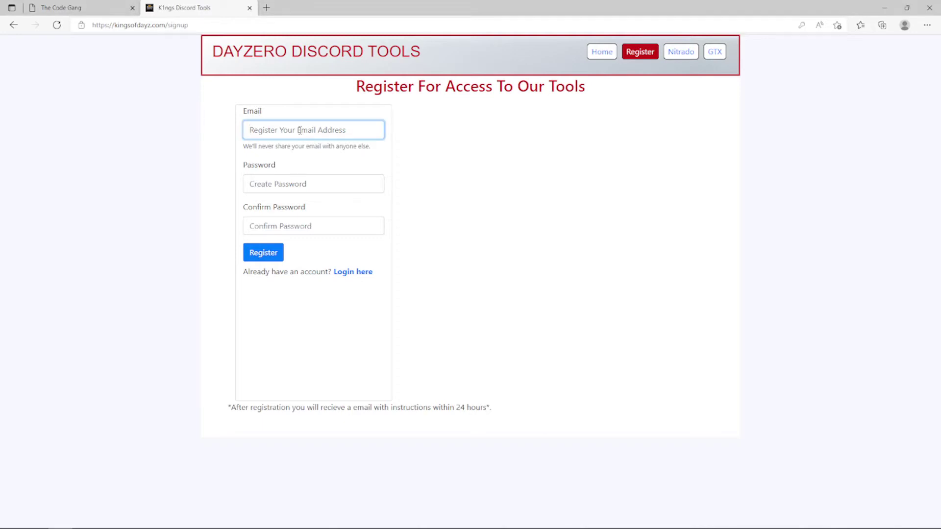
type("test@test.com")
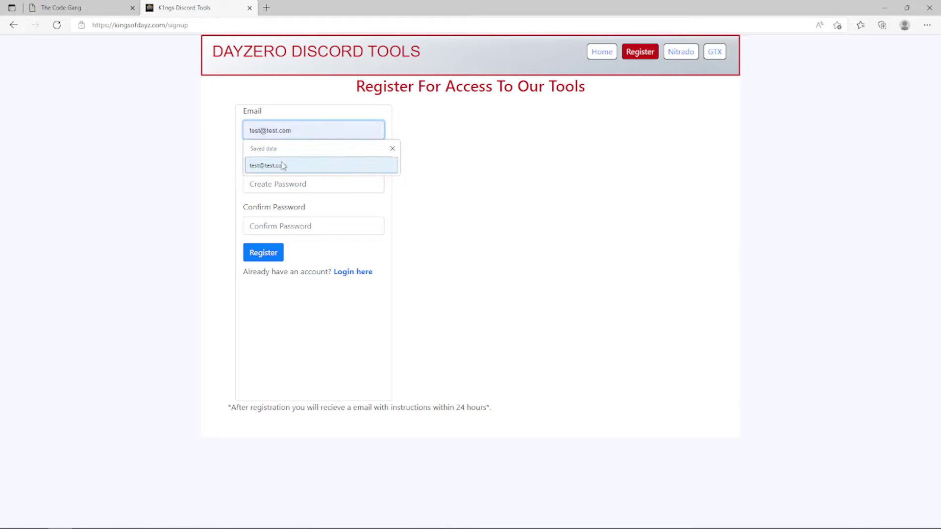
left_click(283, 164)
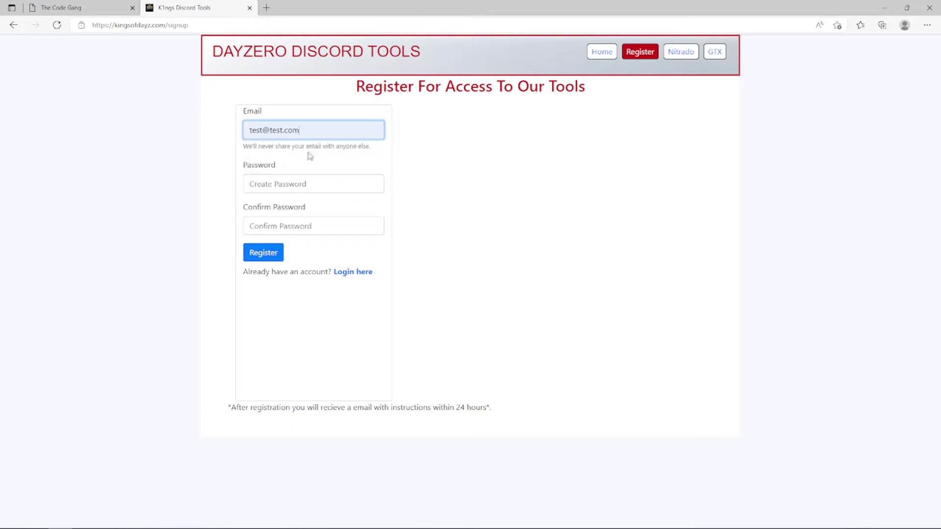
left_click(284, 183)
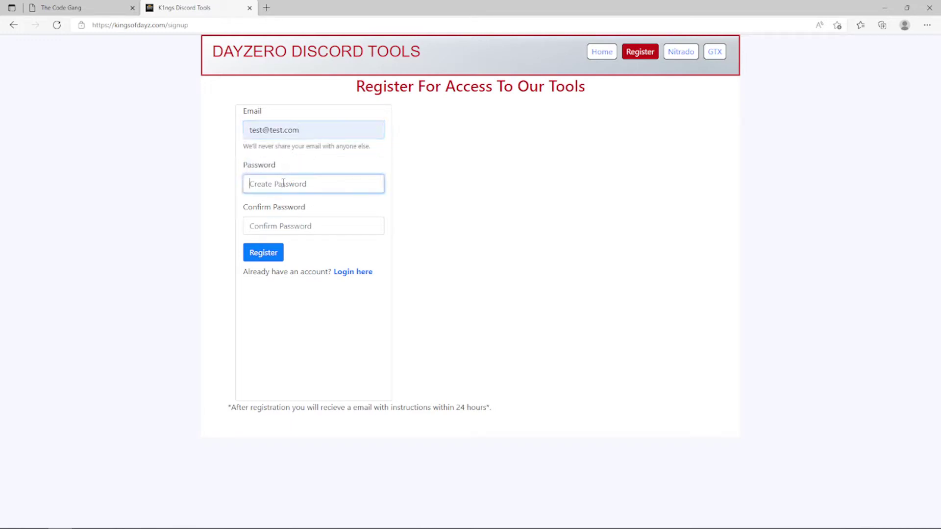
type("password")
key("Tab")
type("pas")
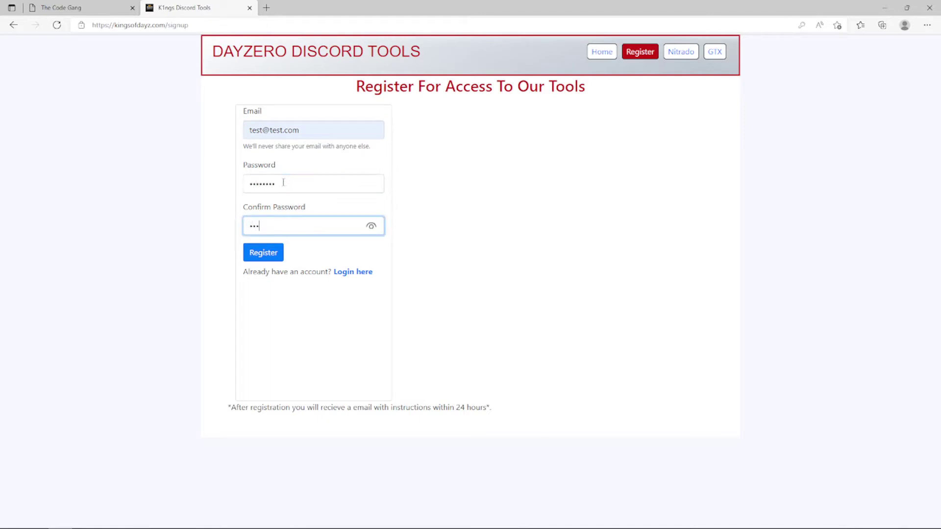
type("sword")
left_click(271, 254)
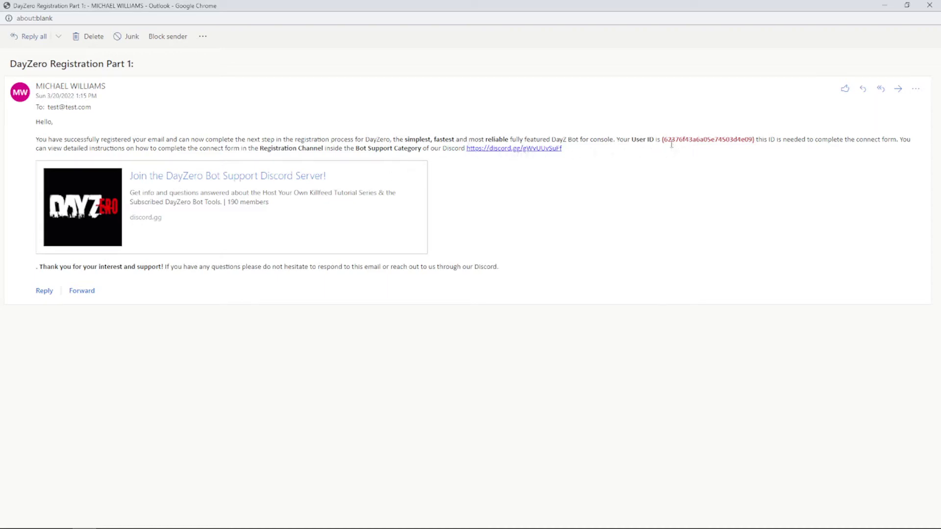
- Copy the User ID from the DayZero 'Registration Part 1' e-mail in Outlook
double_click(690, 140)
right_click(701, 140)
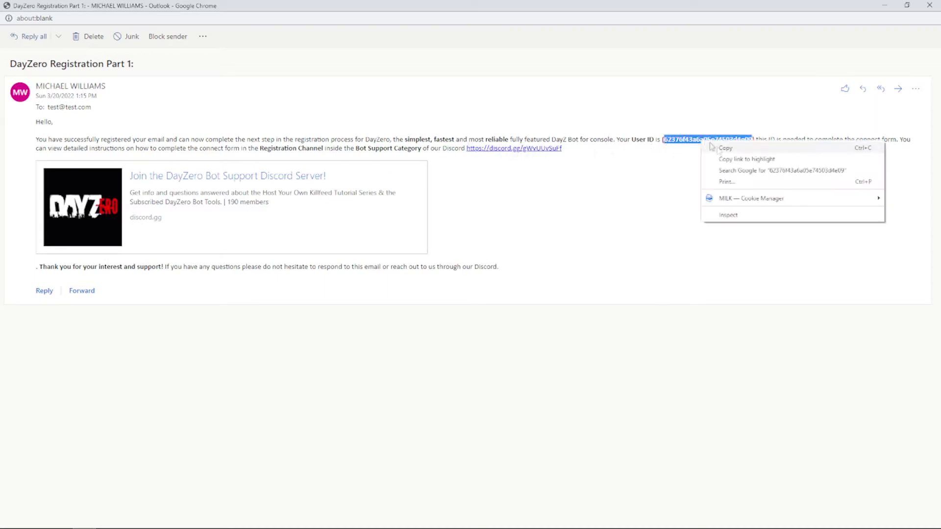
left_click(724, 147)
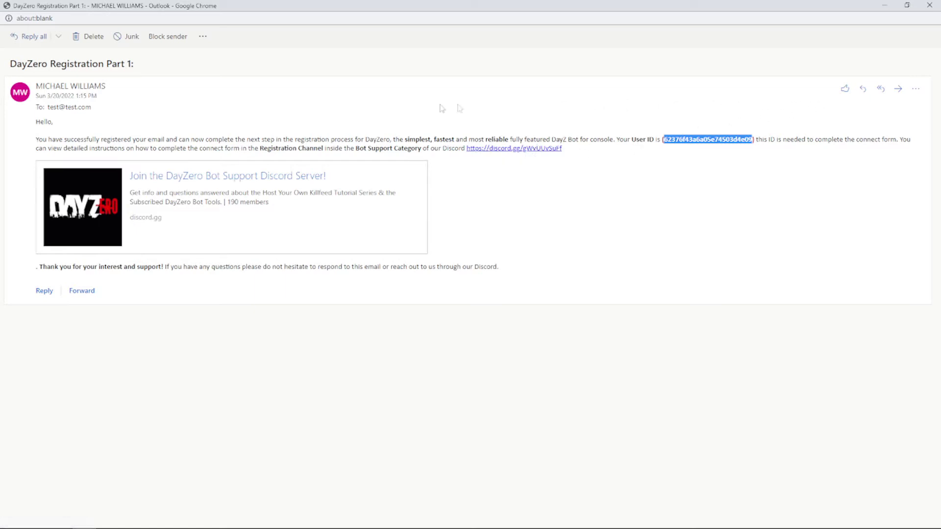
right_click(706, 139)
left_click(729, 148)
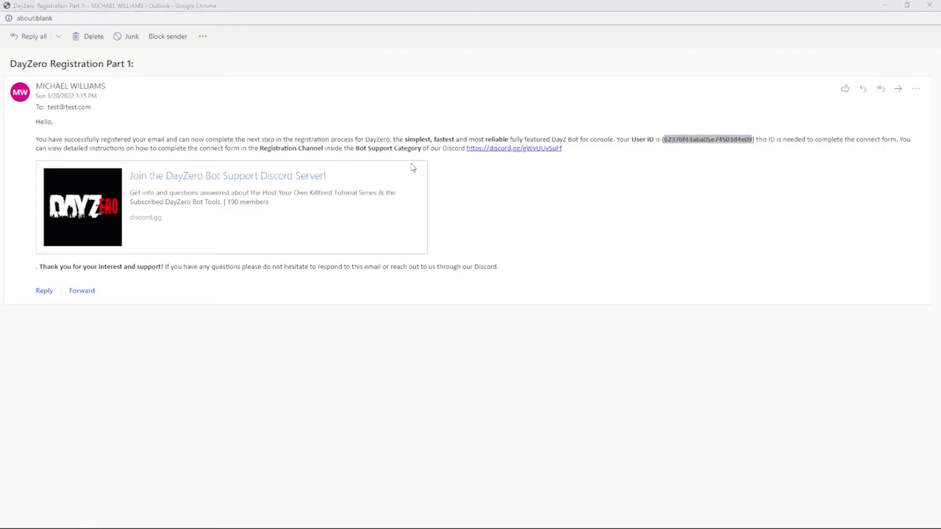
key("alt+Tab")
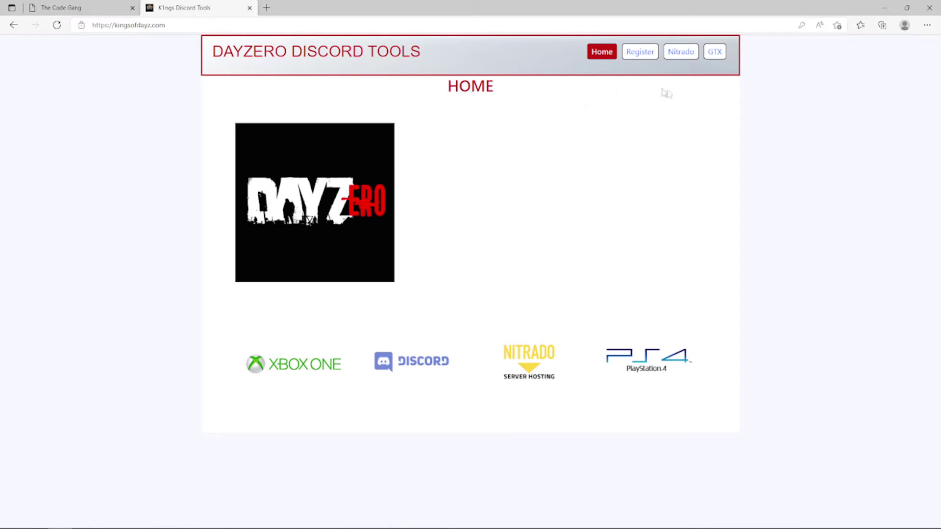
- Bring up the Connect Your Nitrado Account form and look over its empty Email-to-Platform fields
left_click(681, 55)
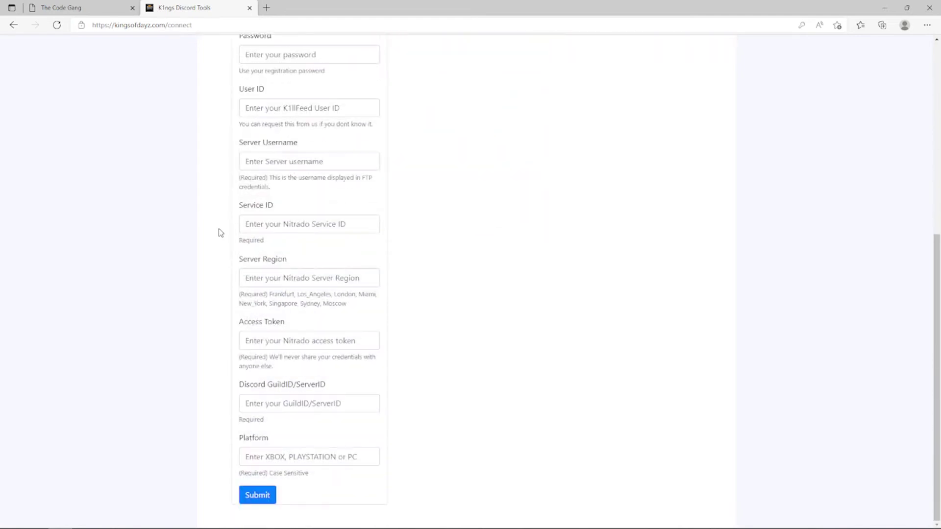
scroll(244, 270, "up", 5)
scroll(243, 266, "up", 3)
scroll(244, 267, "down", 6)
scroll(243, 267, "up", 4)
scroll(243, 263, "down", 2)
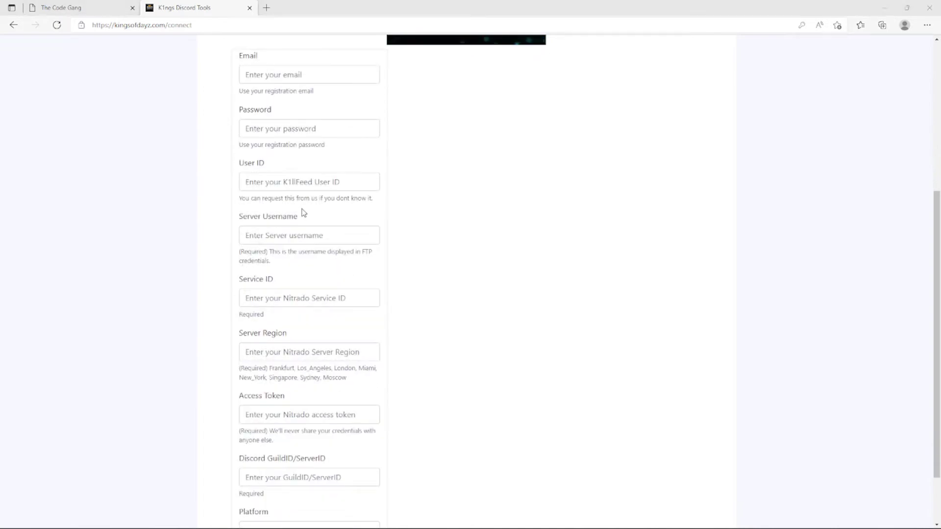
key("alt+Tab")
key("alt+Tab")
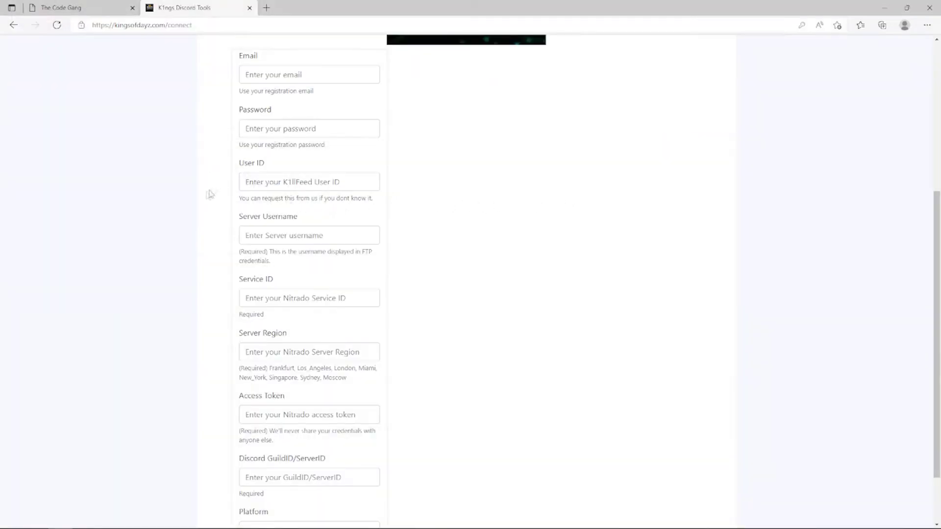
scroll(210, 194, "up", 4)
scroll(200, 199, "down", 6)
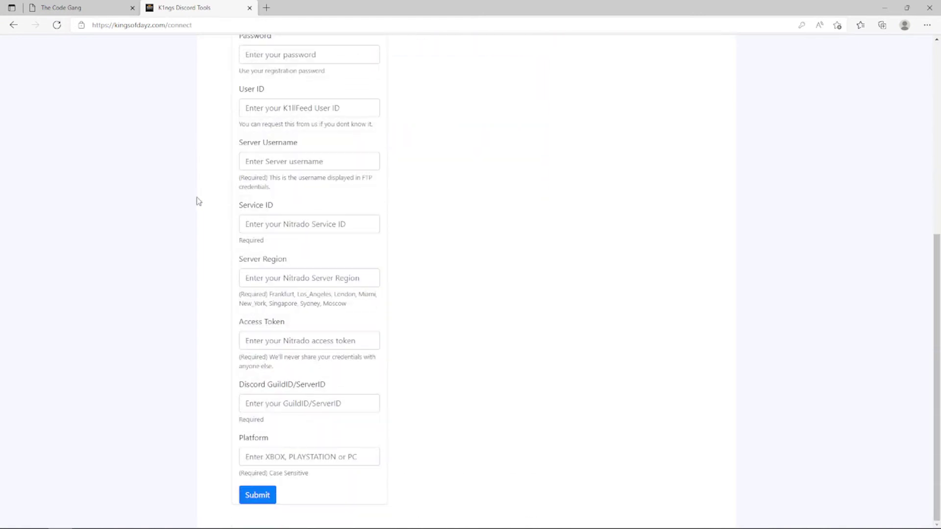
scroll(198, 202, "up", 6)
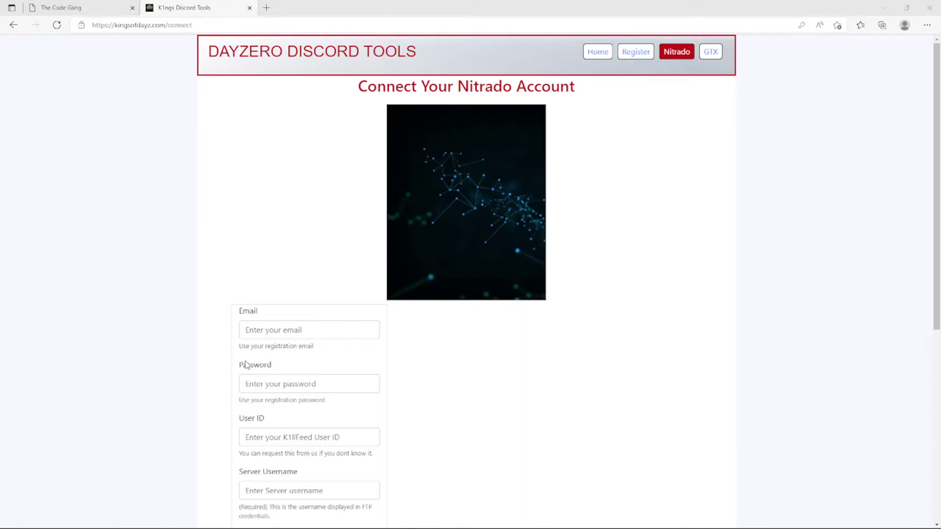
- Fill Email with the saved address, enter the account password, and autofill the saved User ID
left_click(263, 331)
type("test")
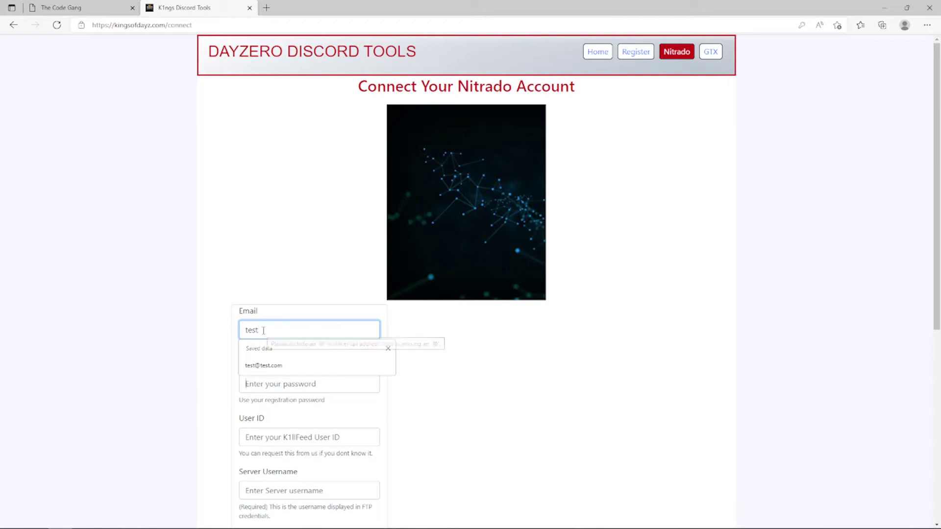
key("Tab")
left_click(264, 333)
left_click(264, 367)
left_click(273, 385)
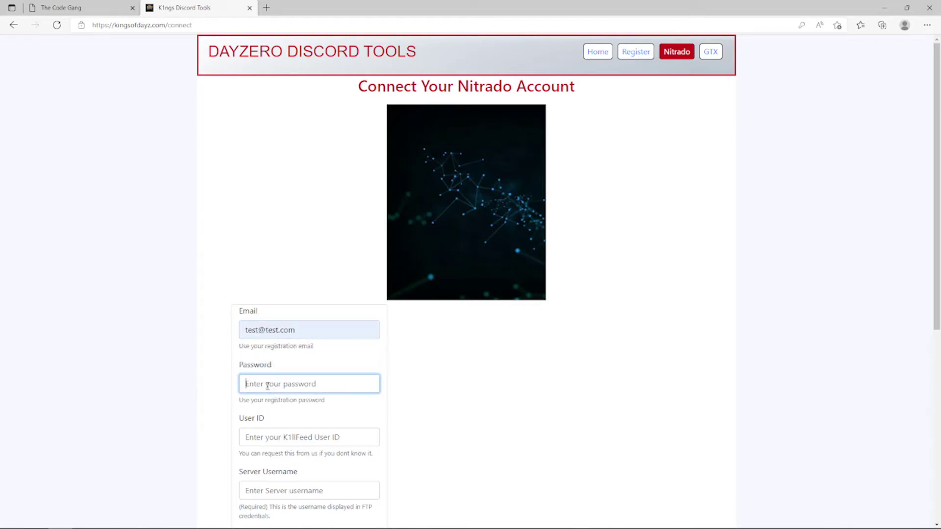
type("password")
left_click(277, 436)
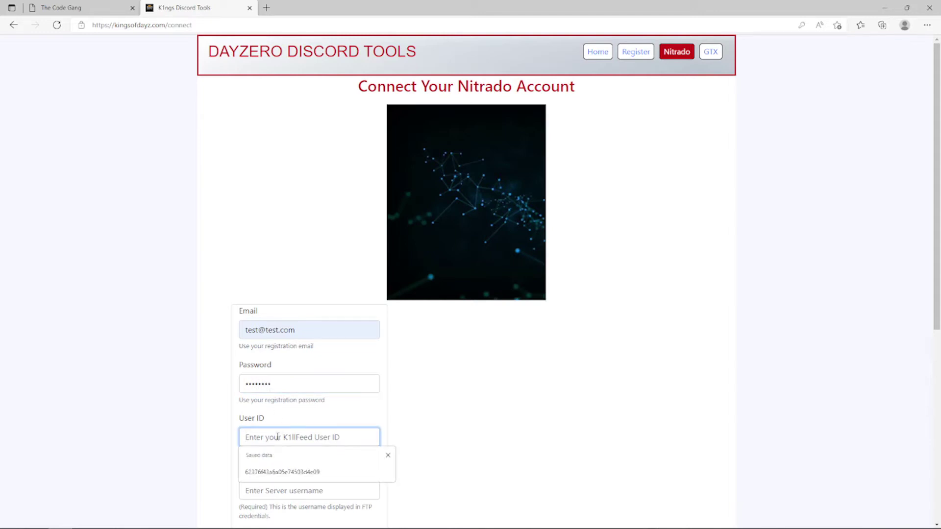
left_click(282, 471)
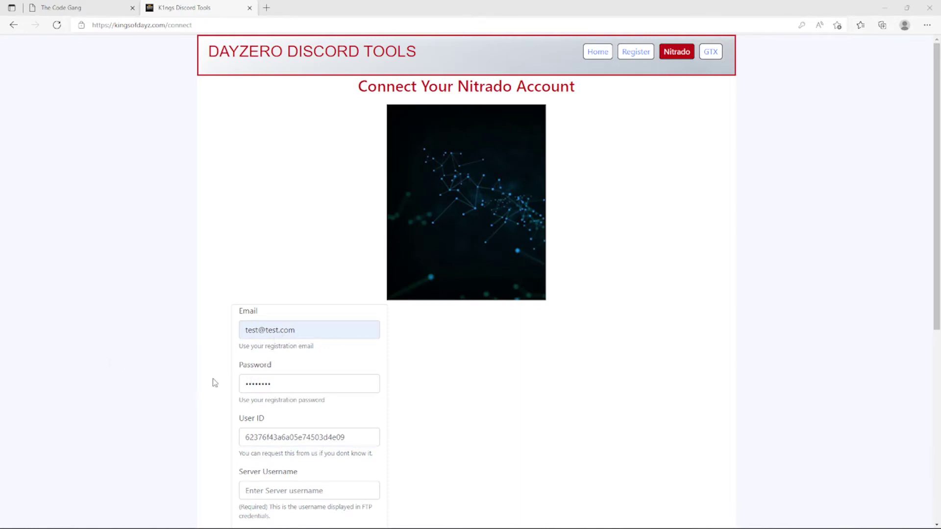
scroll(214, 382, "down", 2)
scroll(214, 382, "down", 5)
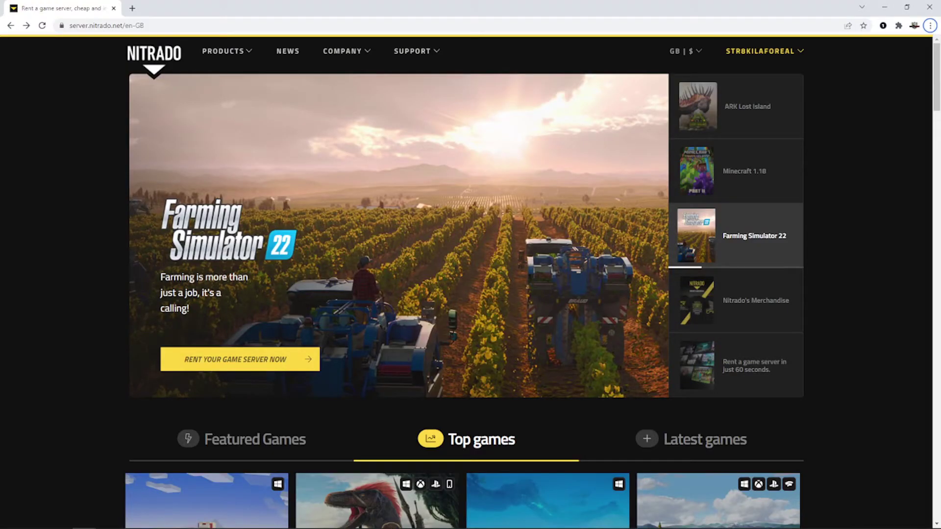
- Go to the list of rented services from the Nitrado account menu
left_click(800, 54)
left_click(738, 152)
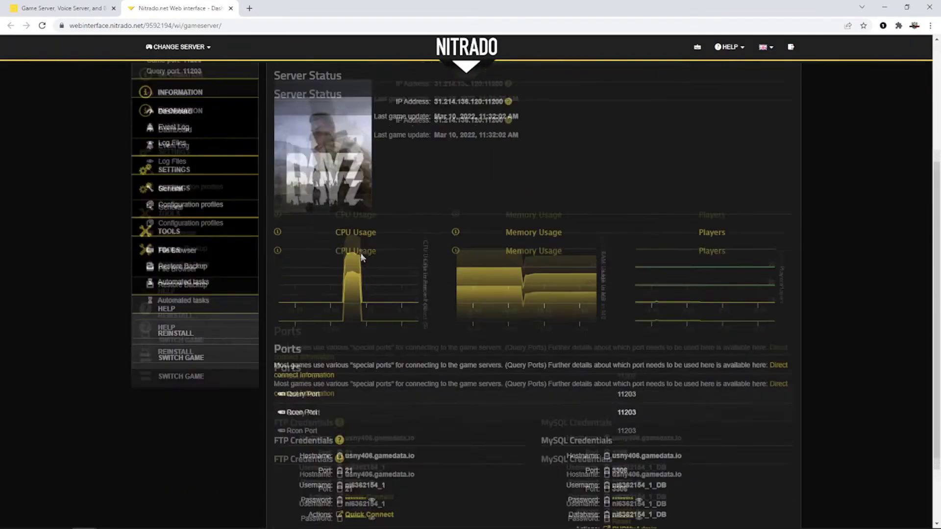
scroll(361, 257, "down", 2)
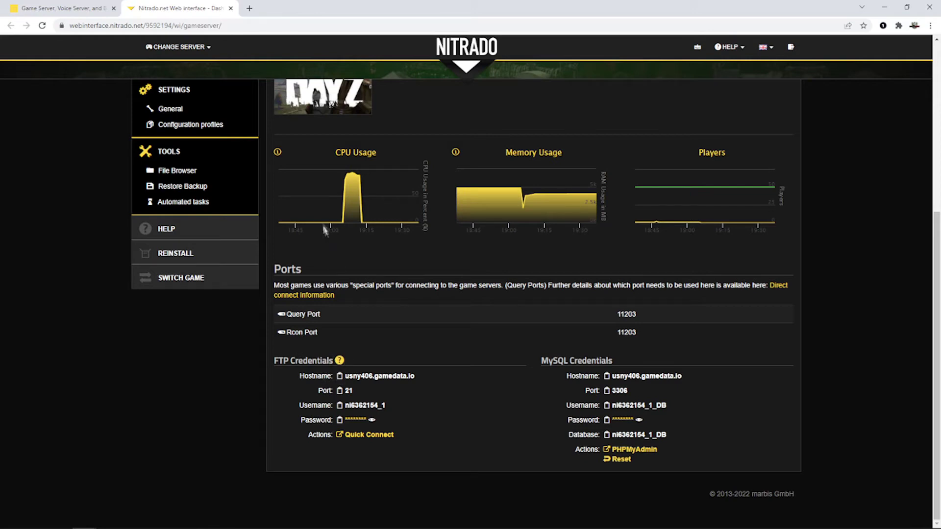
- Copy the server's service number from the dashboard web address and return to the DayZero form
double_click(156, 25)
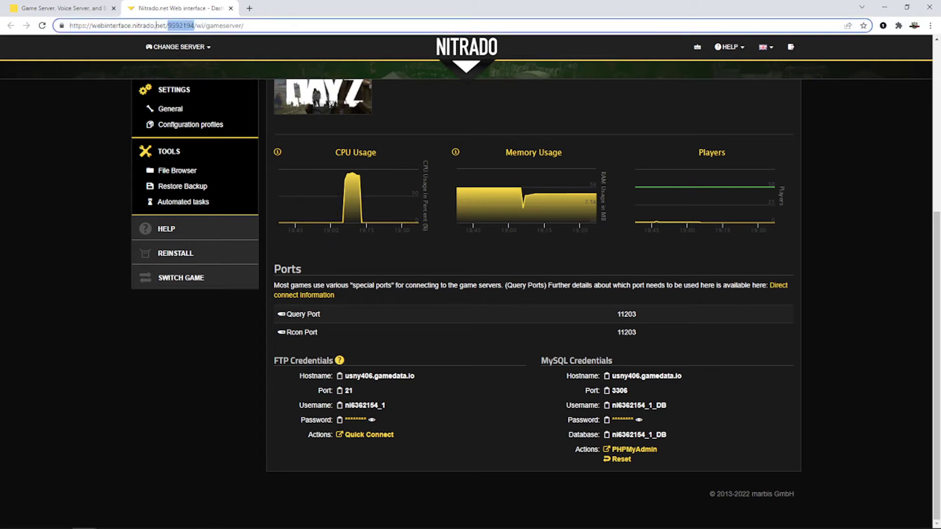
right_click(184, 28)
left_click(210, 91)
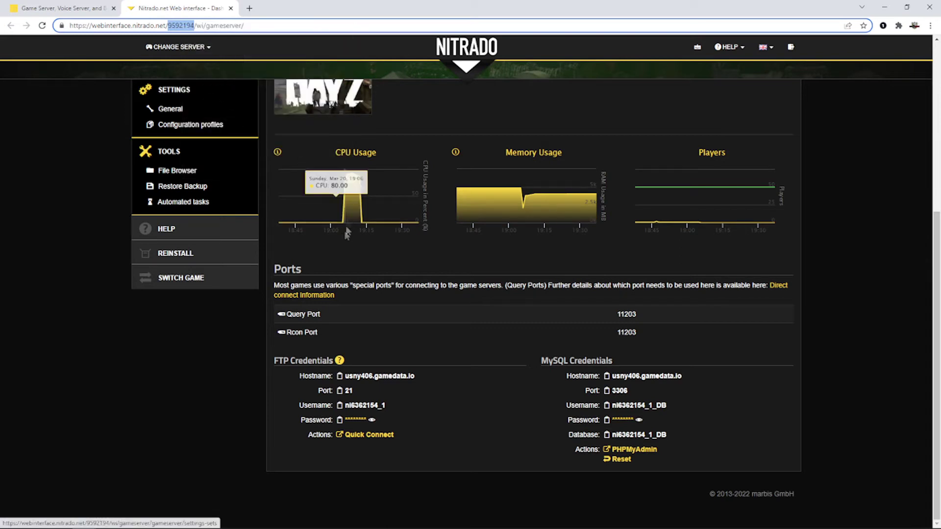
key("alt+Tab")
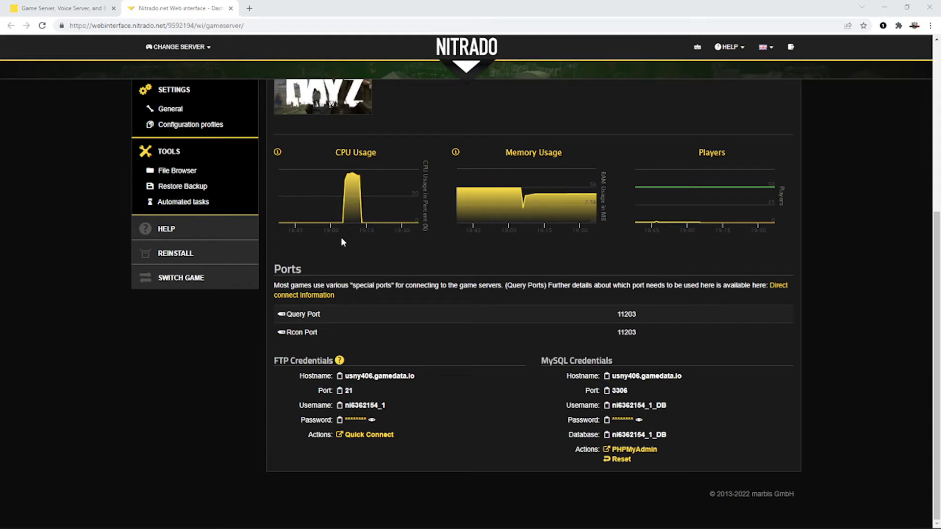
key("alt+Tab")
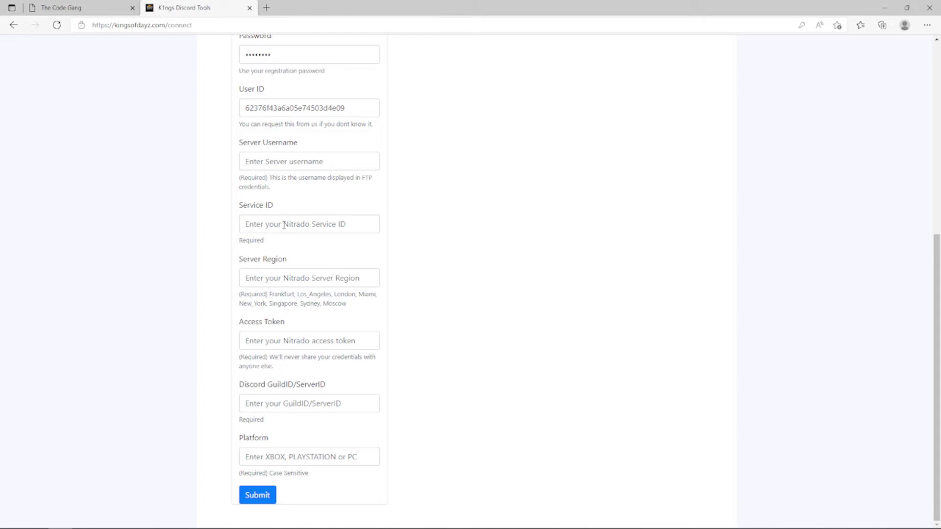
- Paste the service ID into Service ID and the Nitrado FTP username into Server Username
left_click(284, 225)
key("ctrl+v")
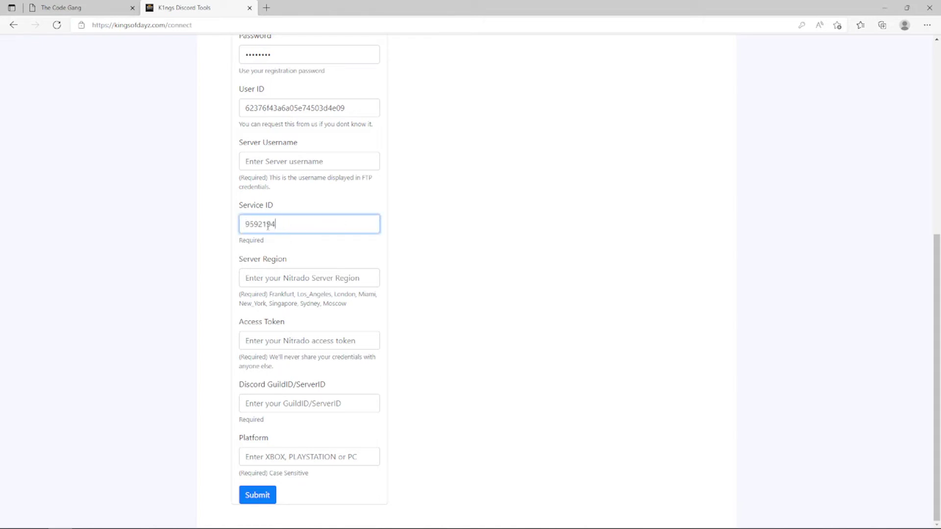
key("alt+Tab")
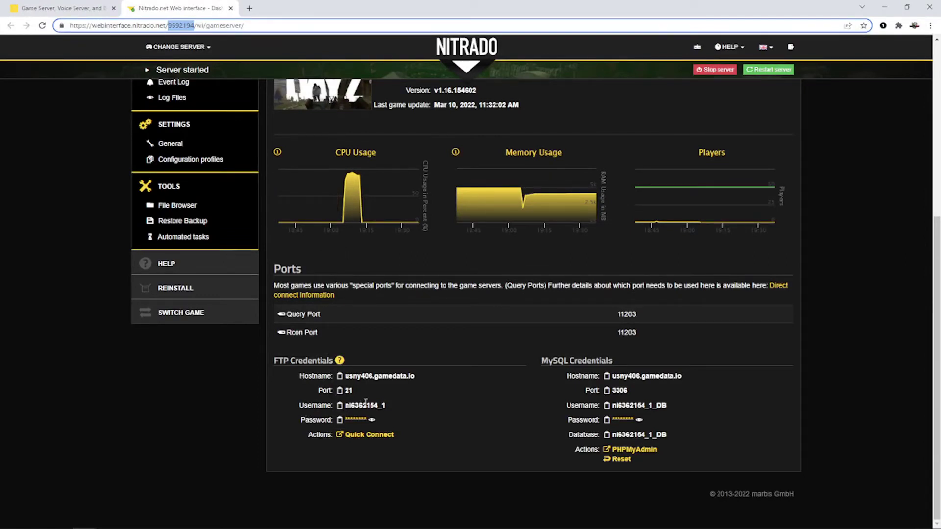
left_click(340, 406)
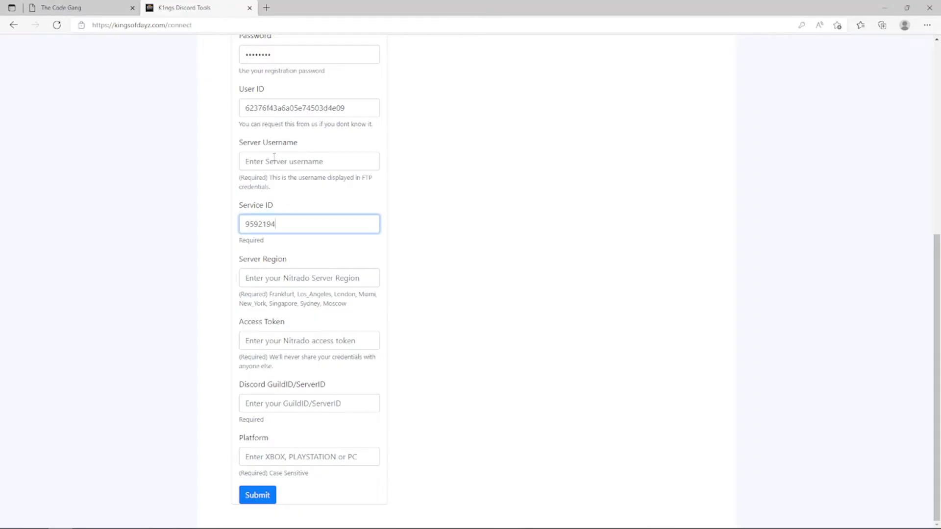
left_click(274, 158)
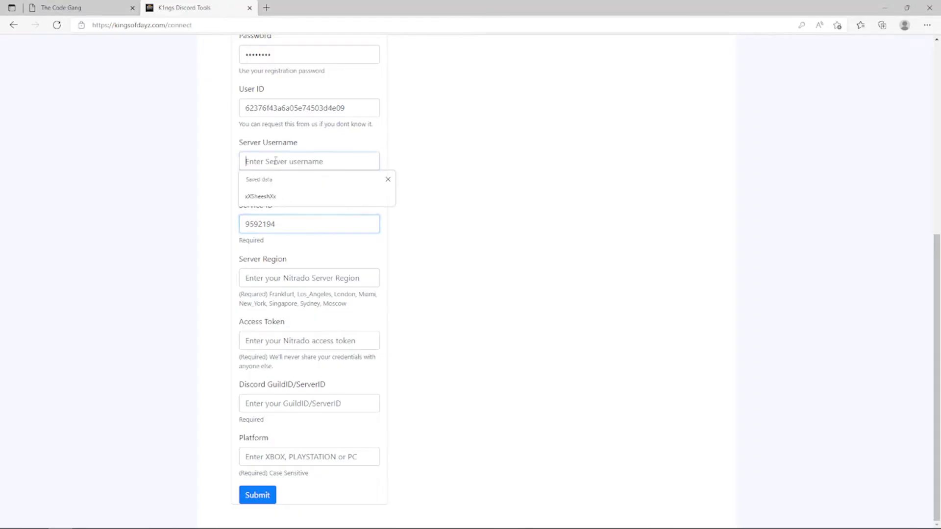
key("ctrl+v")
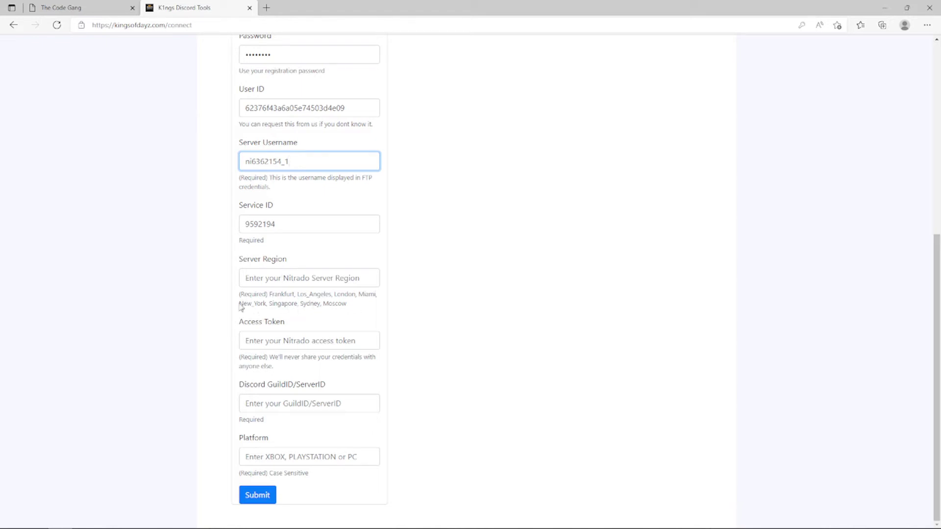
- Copy New_York from the region help text into the Server Region field
left_click_drag(239, 303, 264, 304)
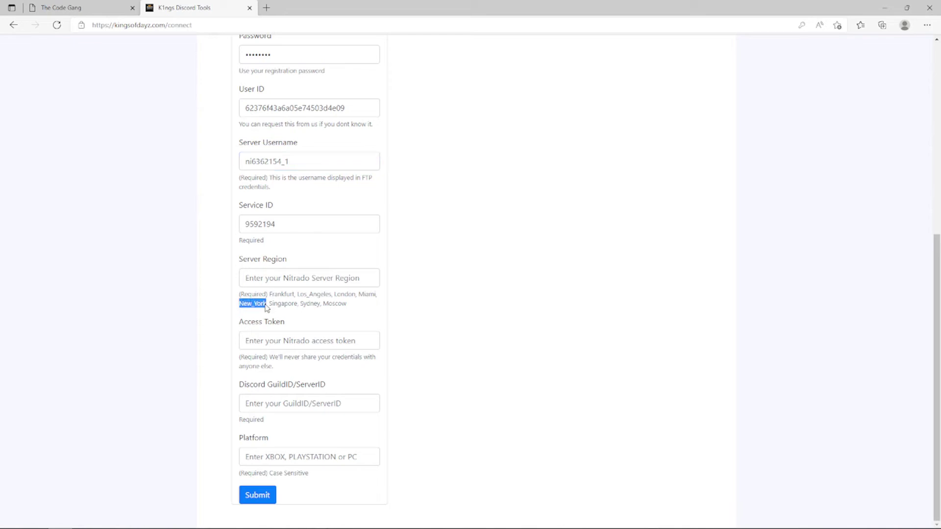
key("ctrl+c")
left_click(284, 277)
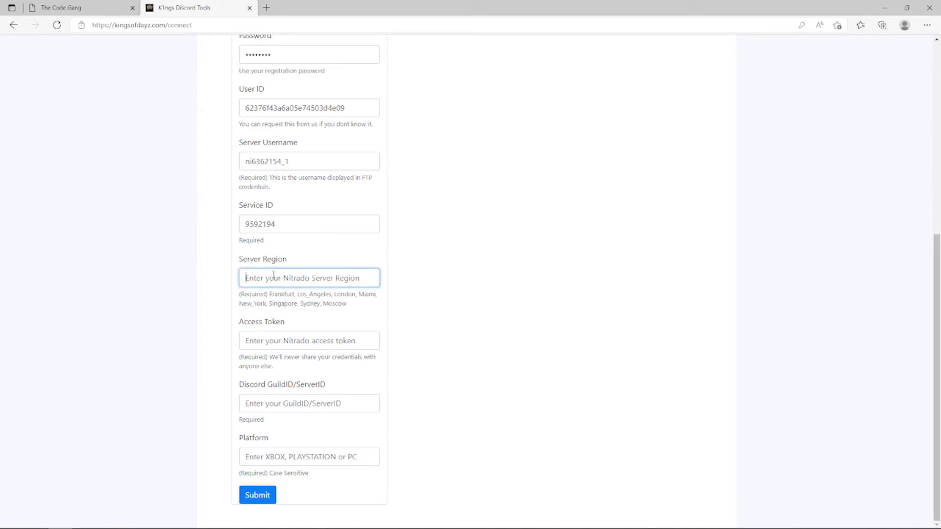
key("ctrl+v")
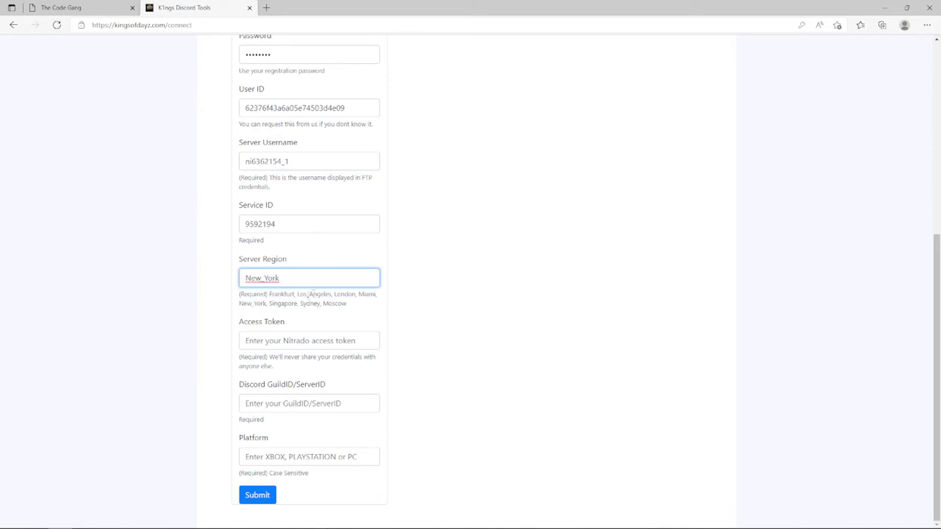
left_click(251, 340)
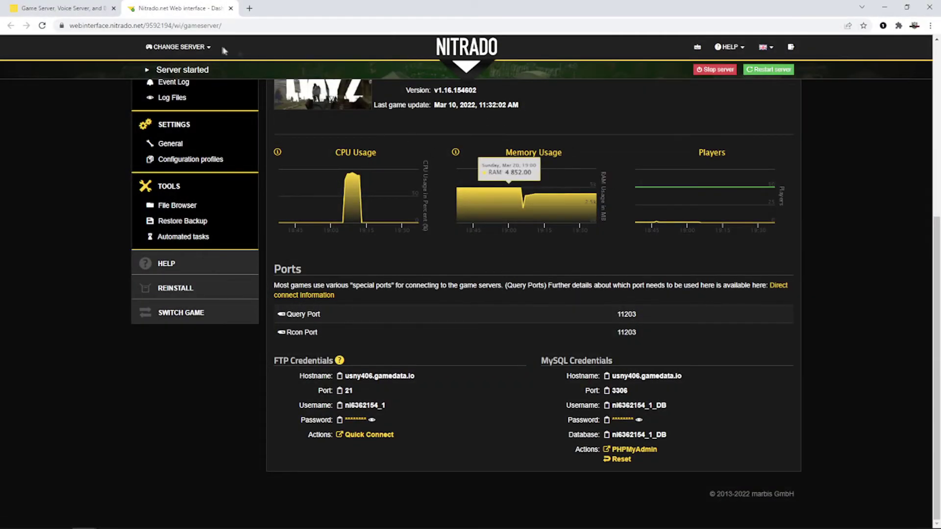
- Navigate to Nitrado's Developer Portal via the account menu's My Account page
left_click(76, 9)
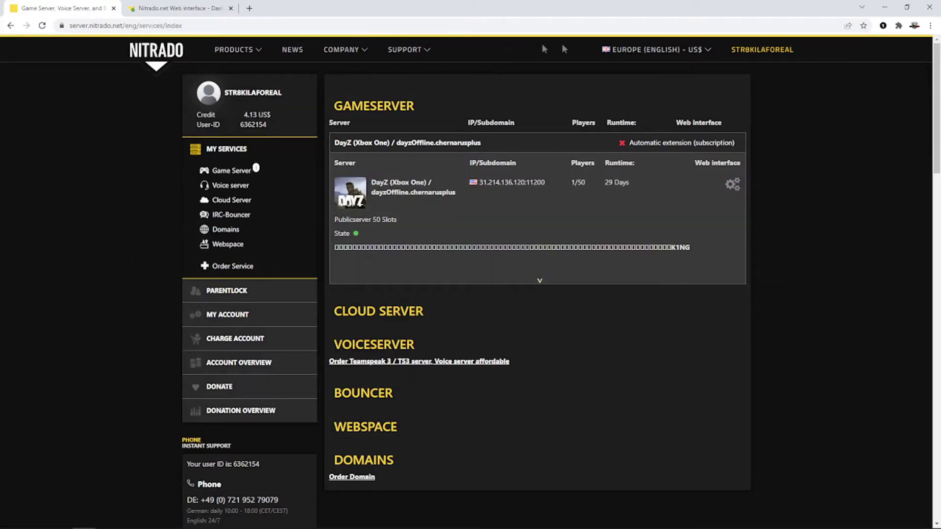
mouse_move(762, 49)
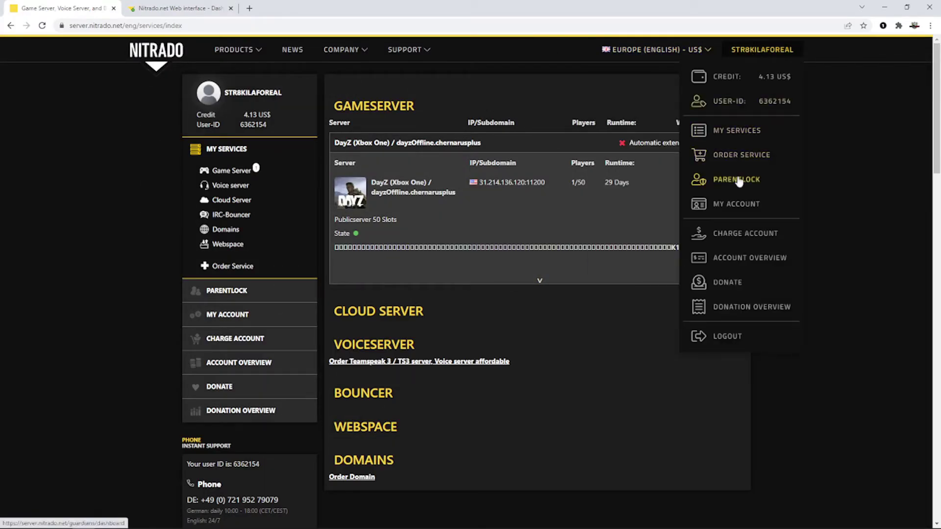
left_click(736, 205)
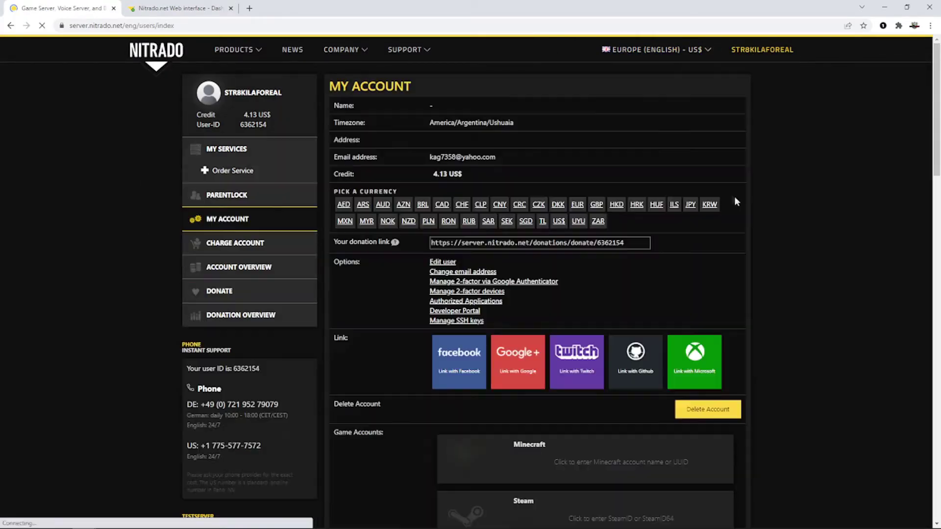
scroll(644, 154, "down", 4)
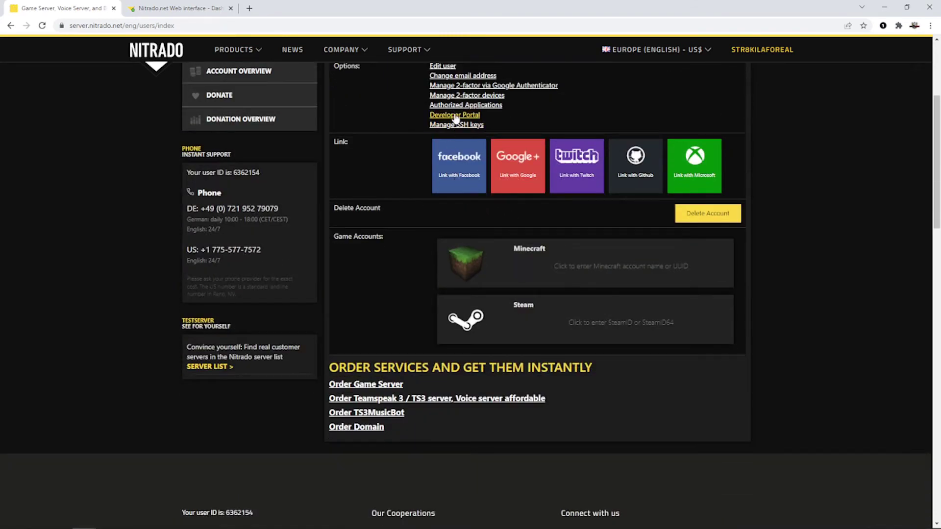
left_click(455, 115)
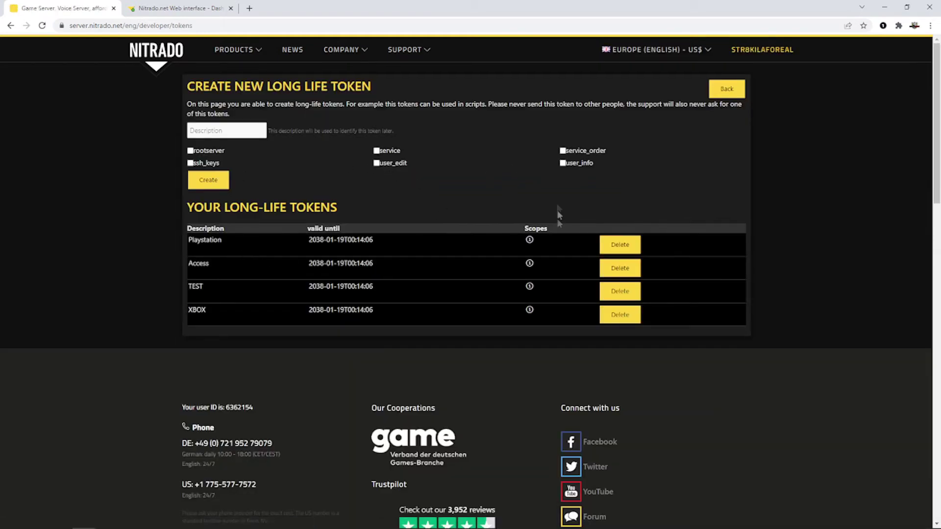
- Create a long-life token described 'test2' with the rootserver and service scopes
left_click(235, 131)
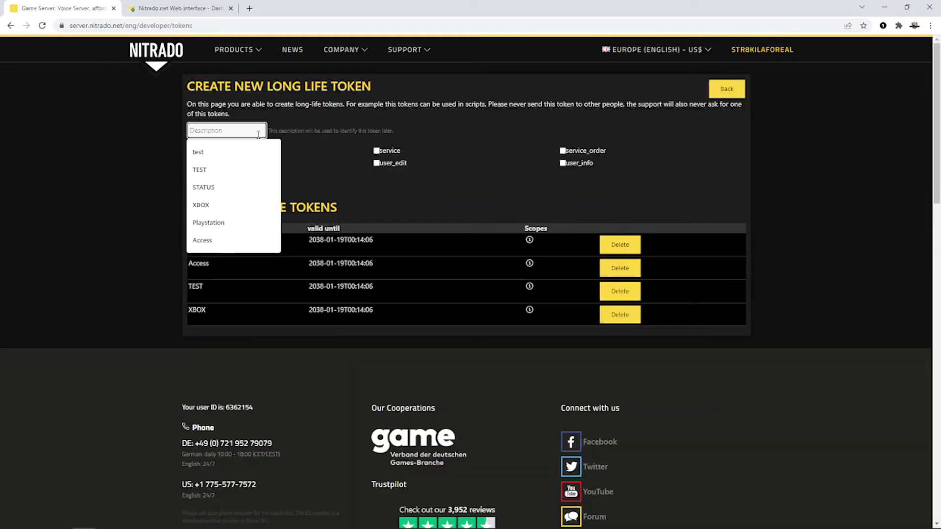
type("test2")
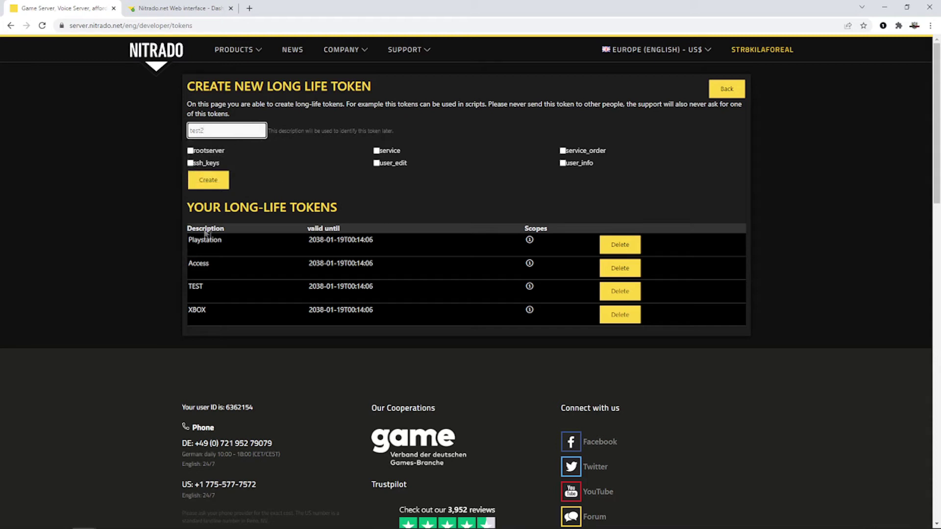
left_click(190, 151)
left_click(376, 151)
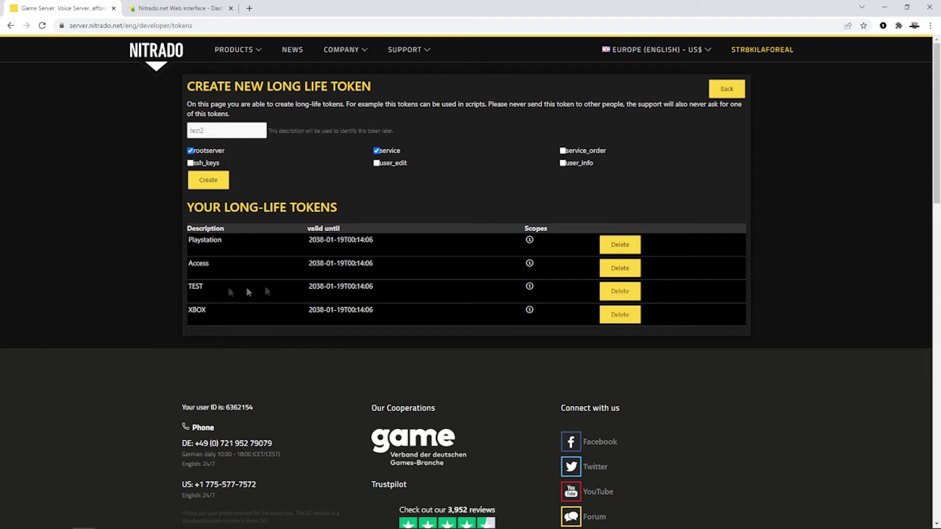
left_click(208, 181)
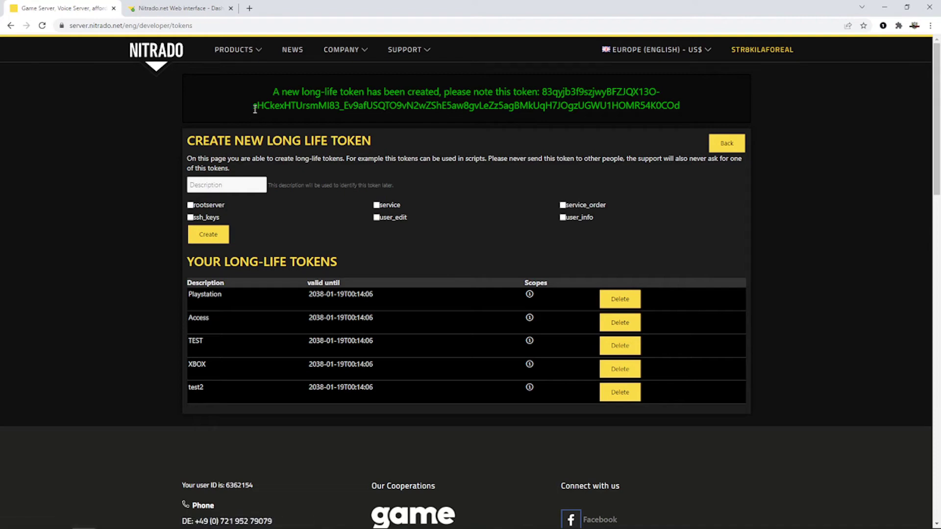
- Copy the new test2 token text from the green confirmation message
left_click_drag(543, 92, 681, 107)
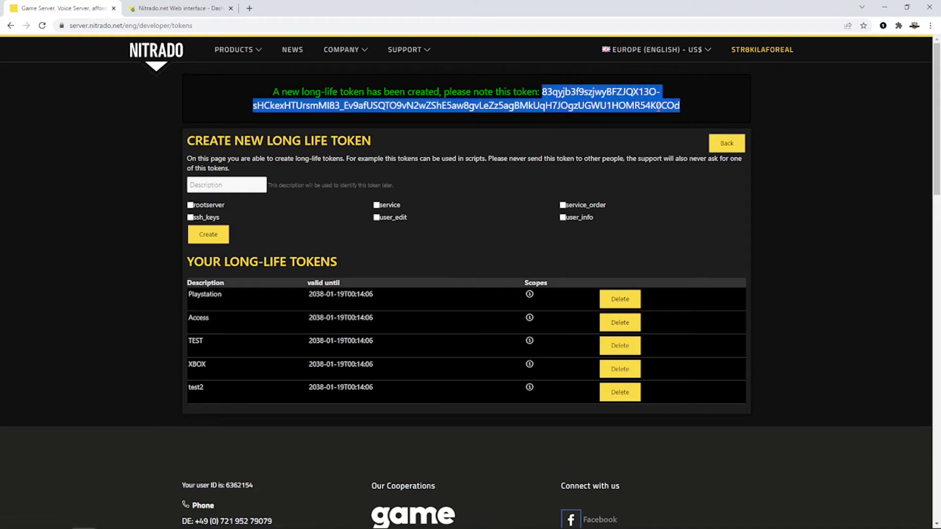
right_click(658, 107)
left_click(681, 116)
key("alt+Tab")
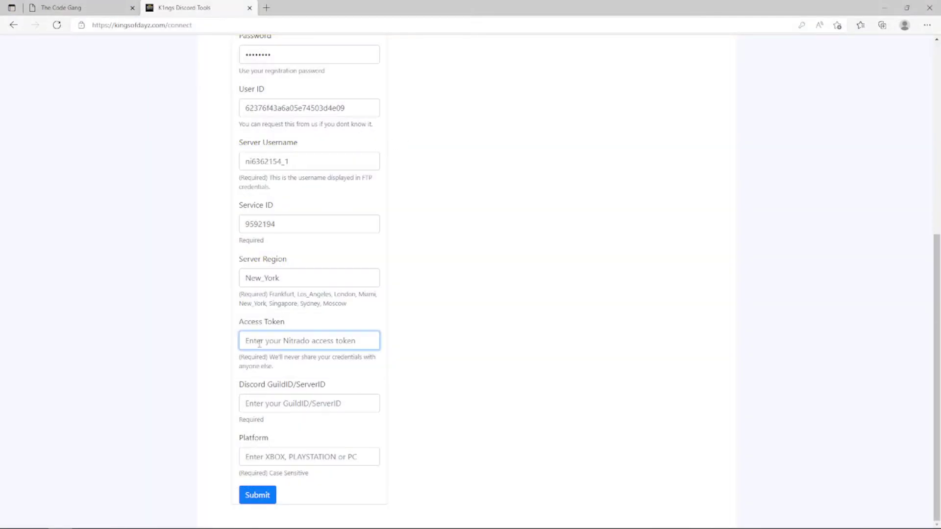
- Paste the new Nitrado token into the Access Token field, then bring Discord to the front
key("ctrl+v")
left_click_drag(316, 343, 188, 341)
left_click(375, 325)
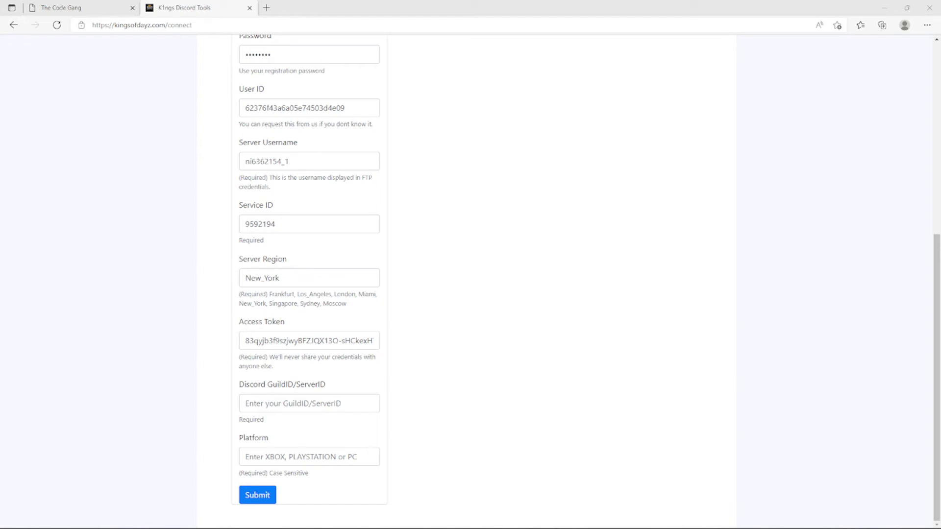
key("alt+Tab")
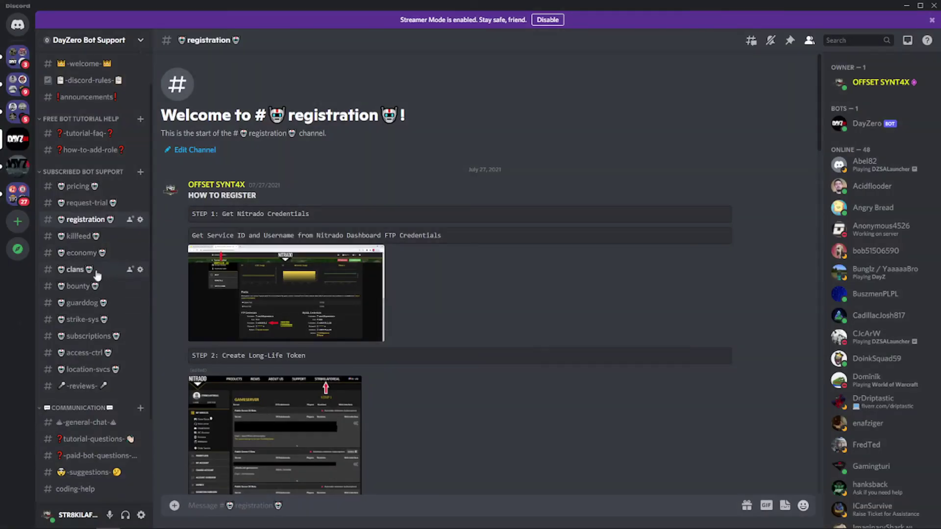
- Open Discord's User Settings on the Appearance page
scroll(98, 269, "down", 3)
scroll(96, 269, "up", 3)
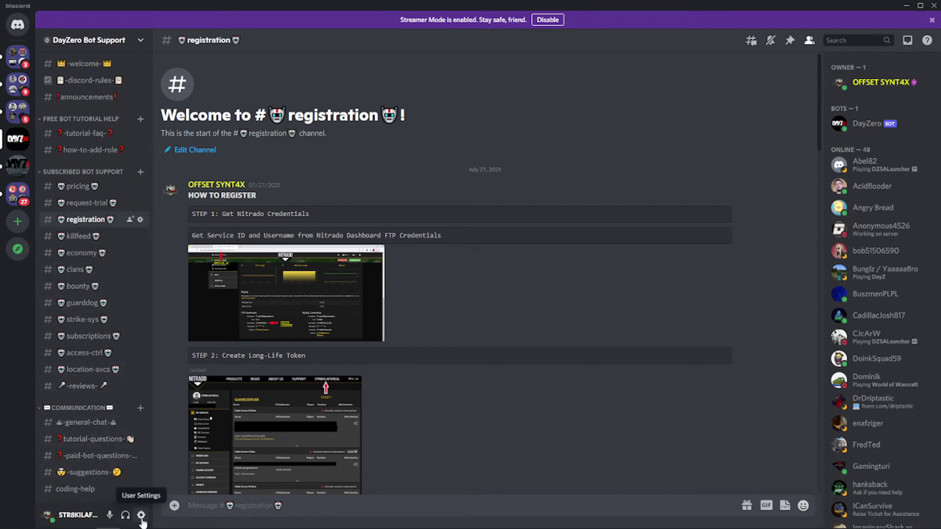
left_click(142, 515)
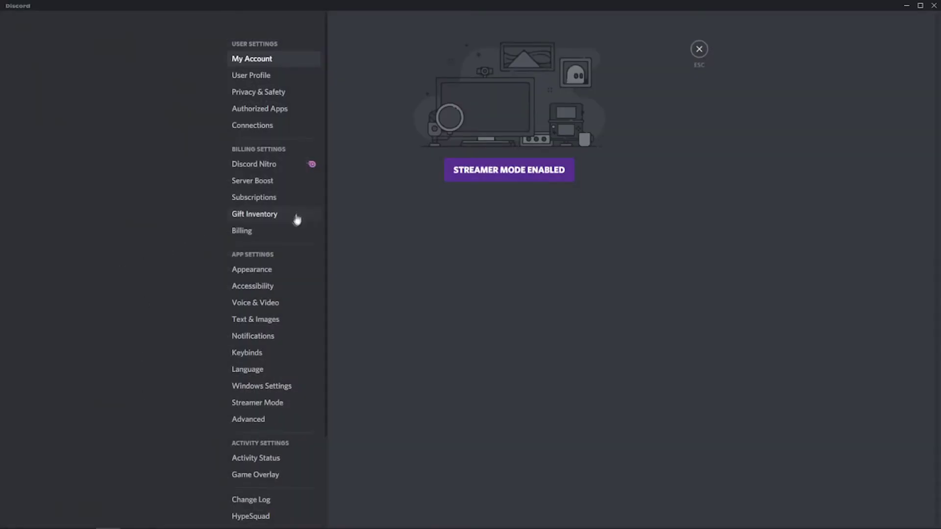
scroll(256, 283, "down", 2)
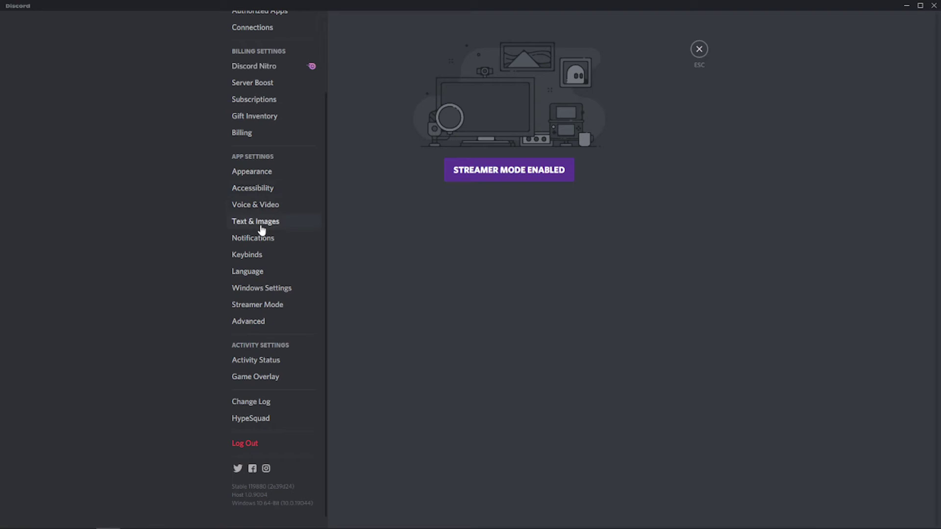
left_click(254, 172)
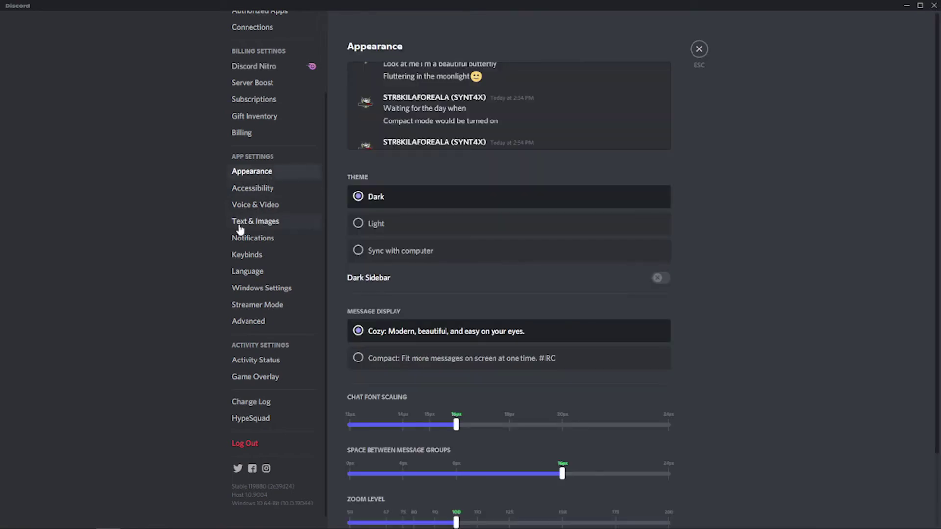
- Switch Developer Mode on under Advanced settings, then close User Settings
scroll(454, 267, "down", 2)
scroll(437, 250, "up", 2)
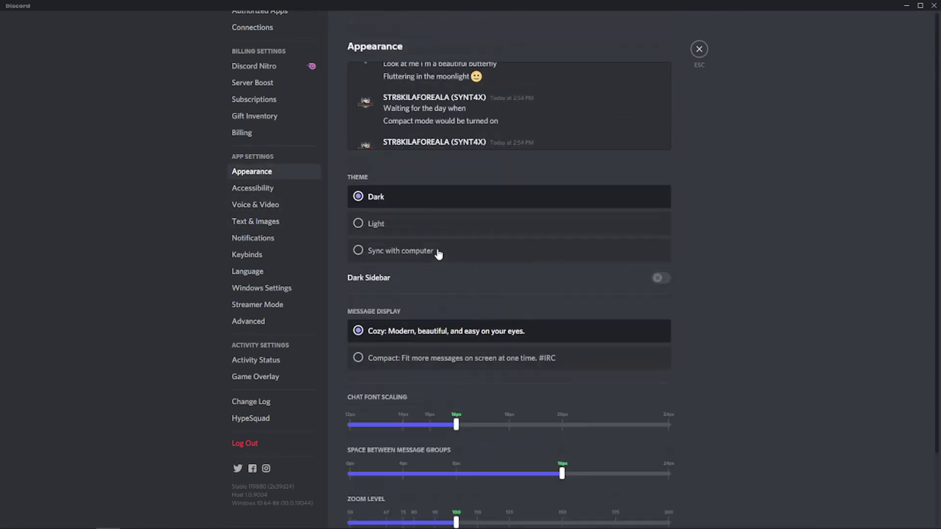
scroll(437, 250, "down", 2)
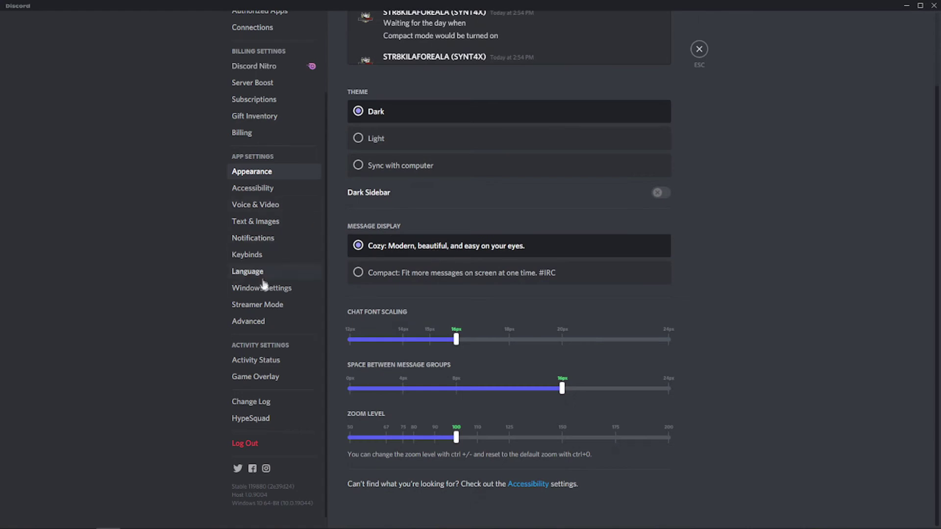
left_click(249, 322)
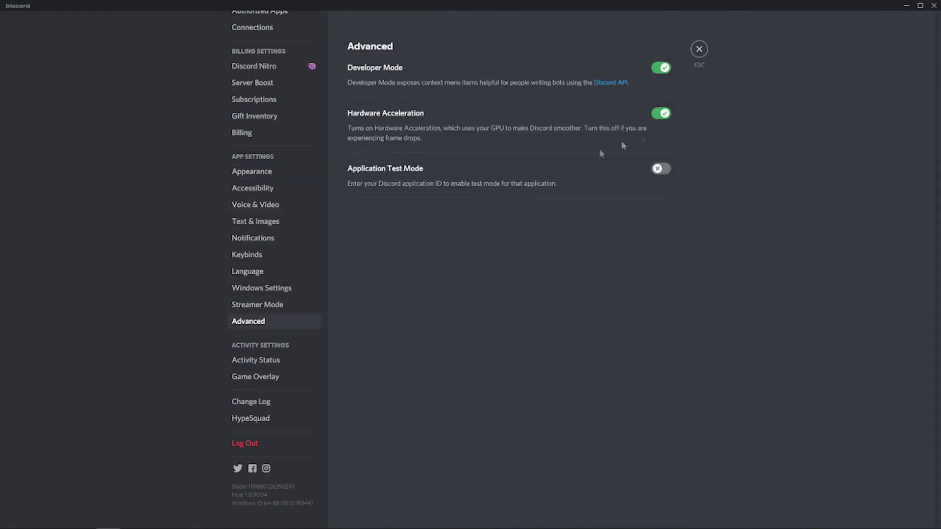
left_click(662, 68)
left_click(661, 69)
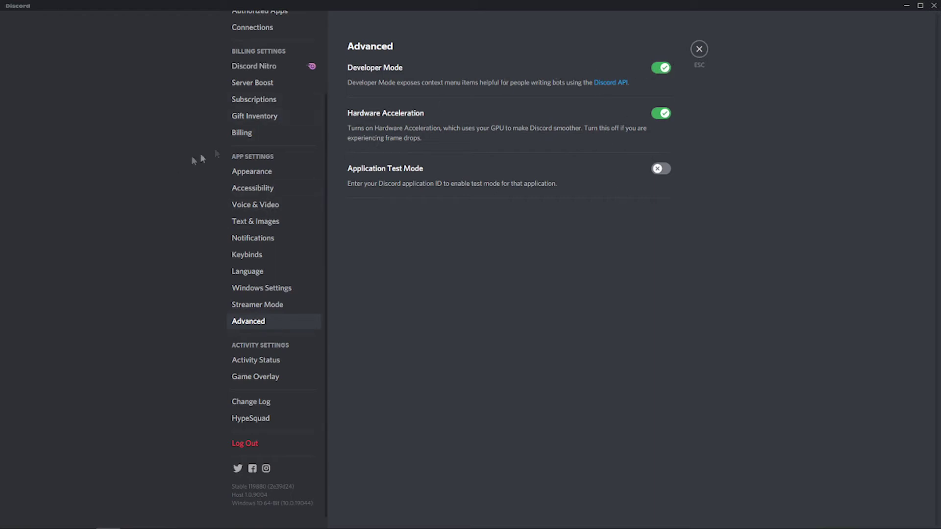
scroll(178, 168, "up", 3)
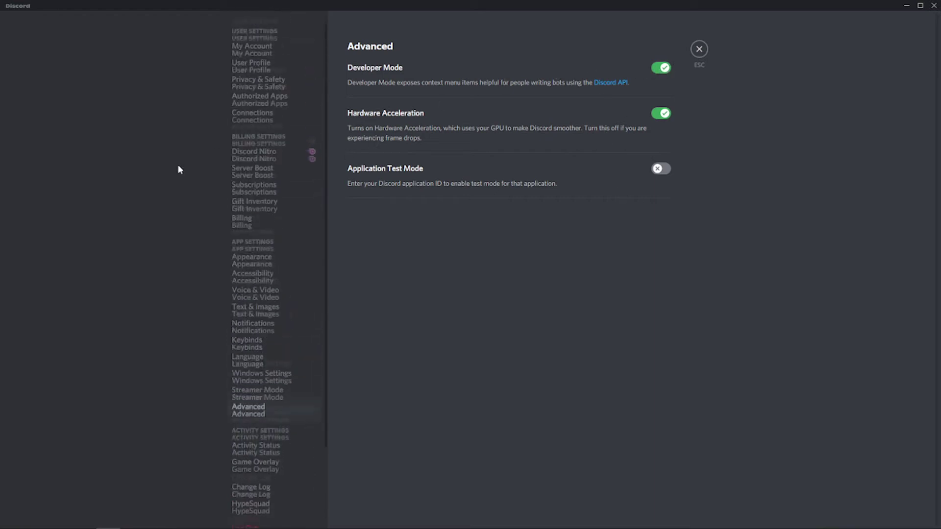
left_click(699, 49)
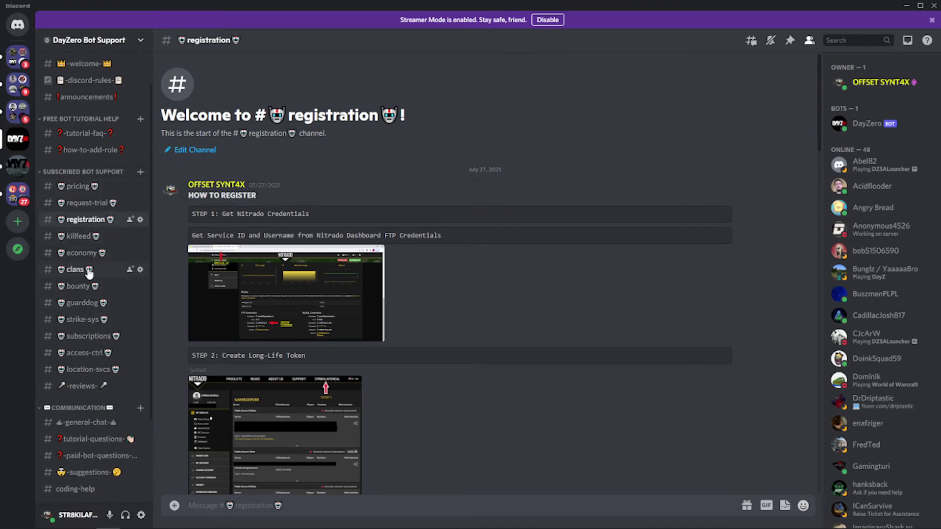
- Copy the DayZero Bot Support server's ID from its icon menu and return to the connect form
key("alt+Tab")
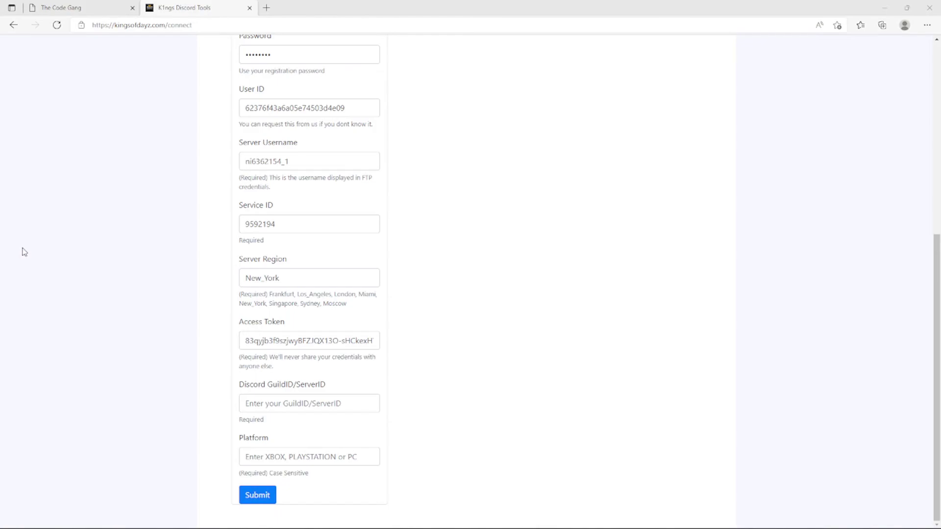
key("alt+Tab")
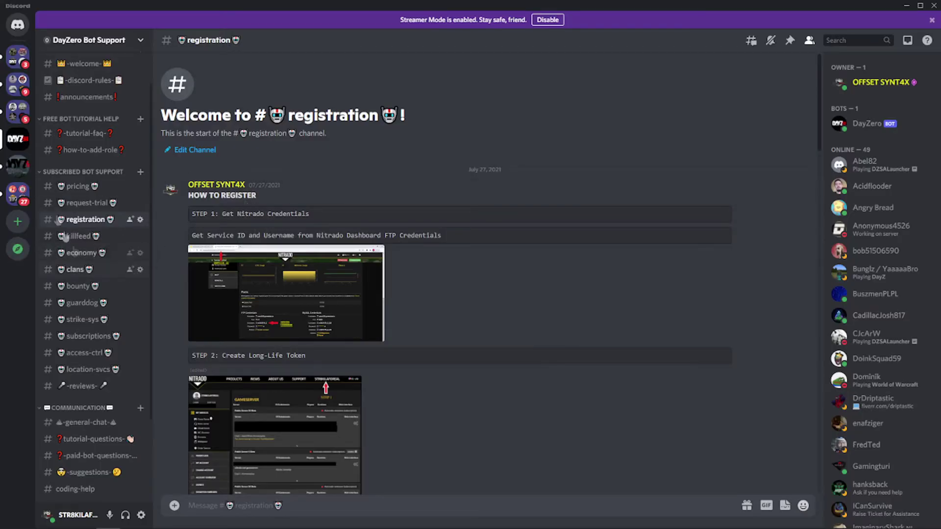
right_click(18, 143)
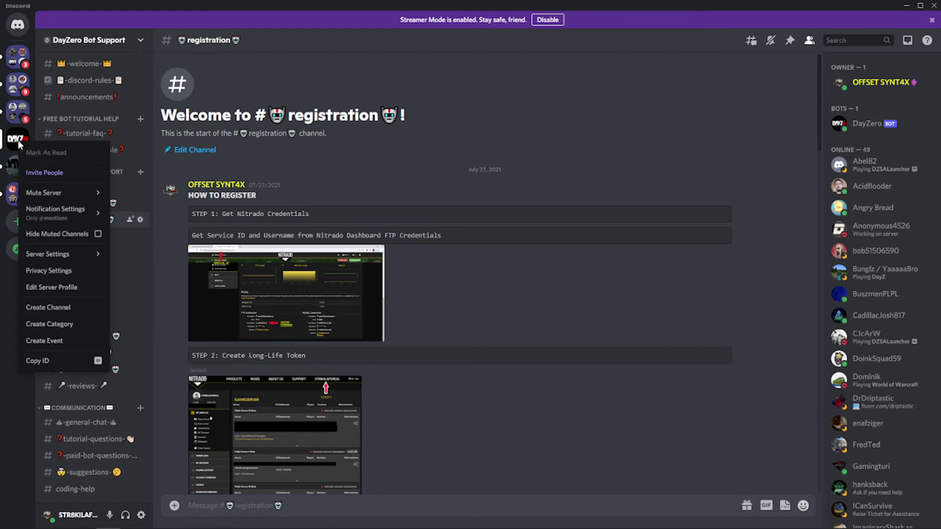
left_click(33, 363)
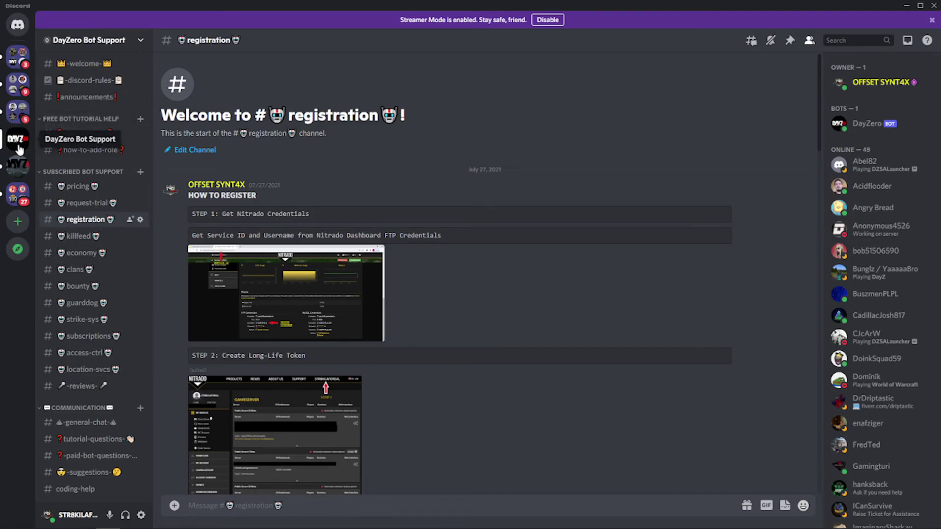
key("alt+Tab")
- Paste the server ID into Discord GuildID/ServerID, set Platform to XBOX, and submit
left_click(287, 402)
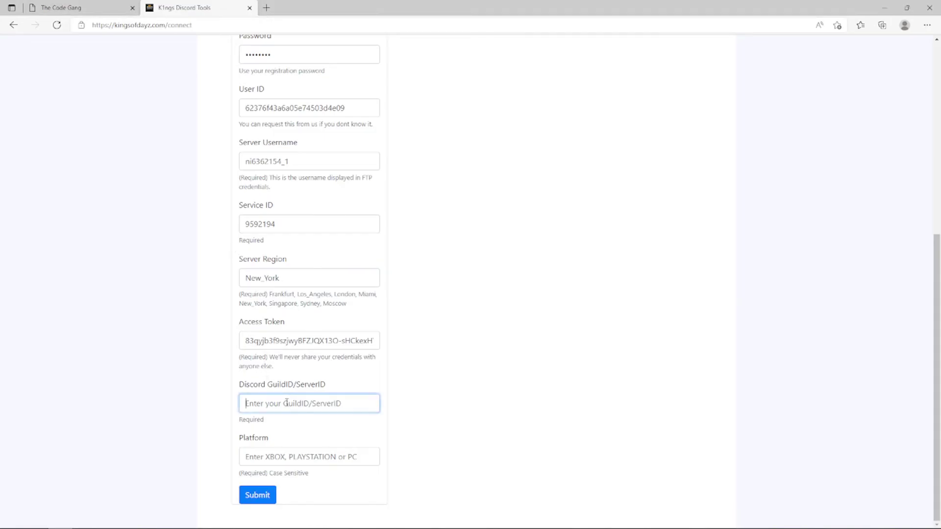
key("ctrl+v")
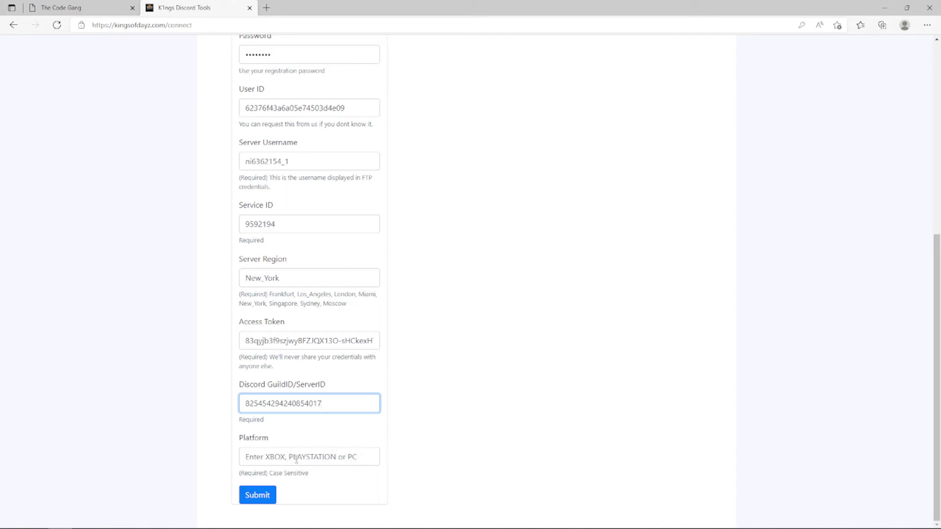
left_click(275, 457)
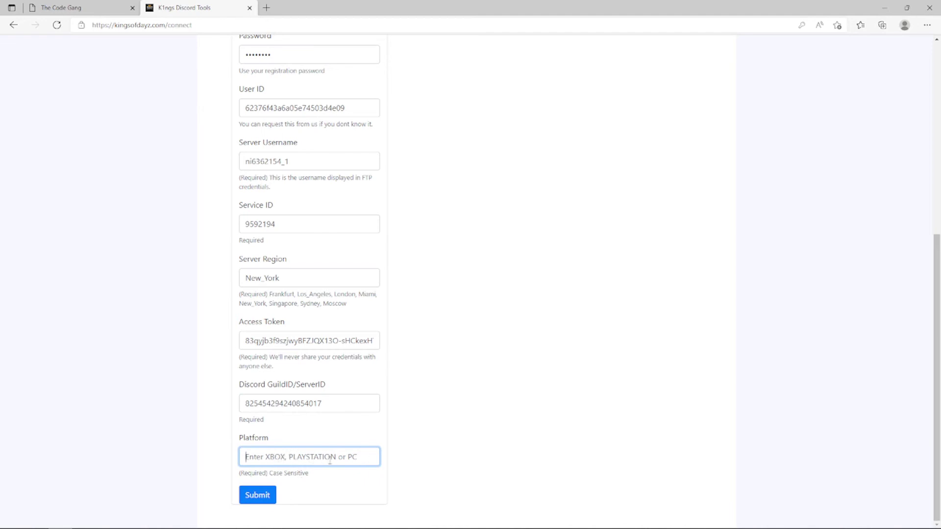
type("XB")
left_click(258, 495)
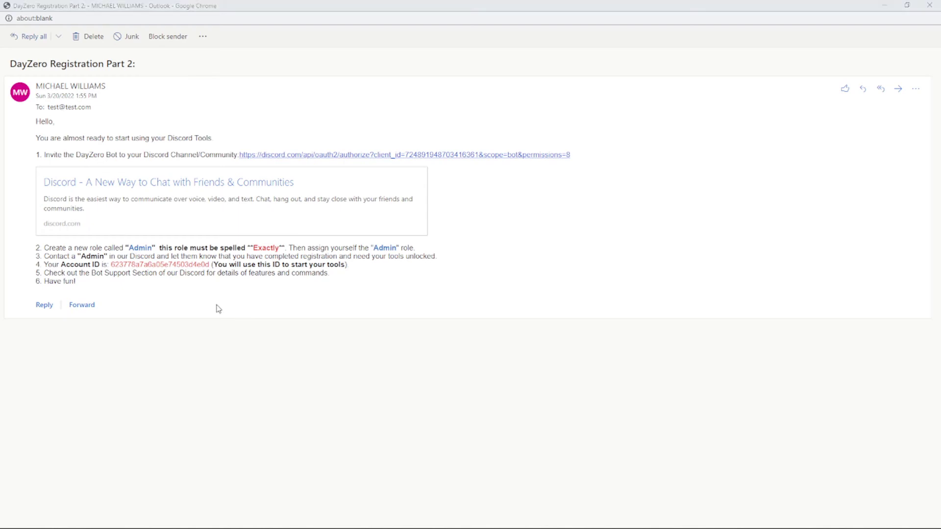
key("alt+Tab")
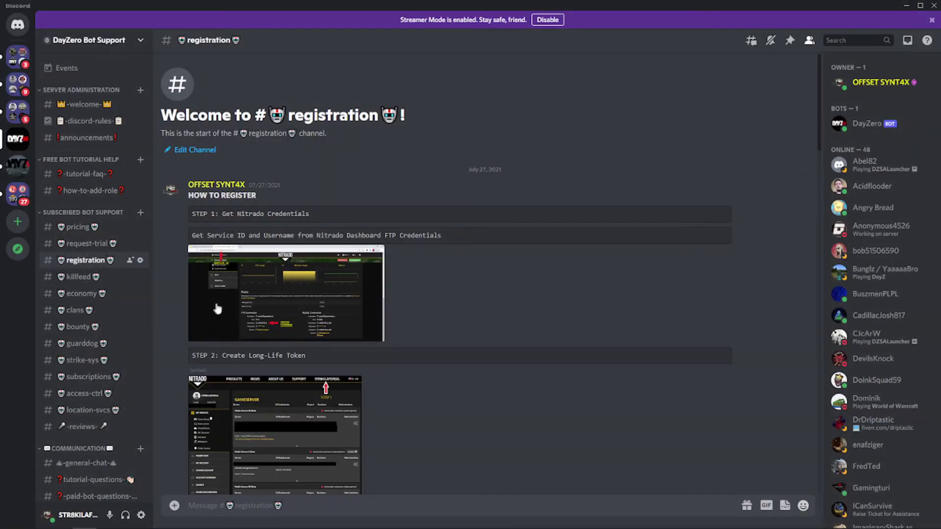
left_click(868, 83)
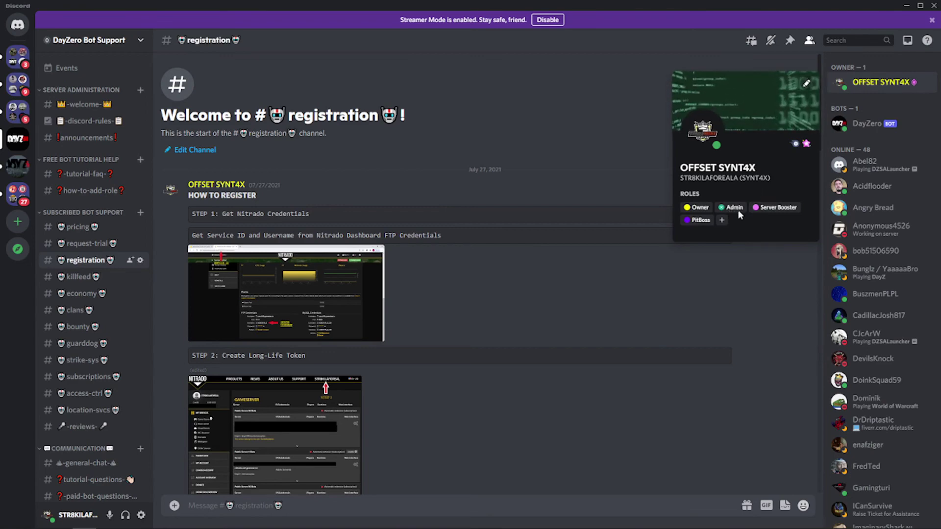
left_click(602, 150)
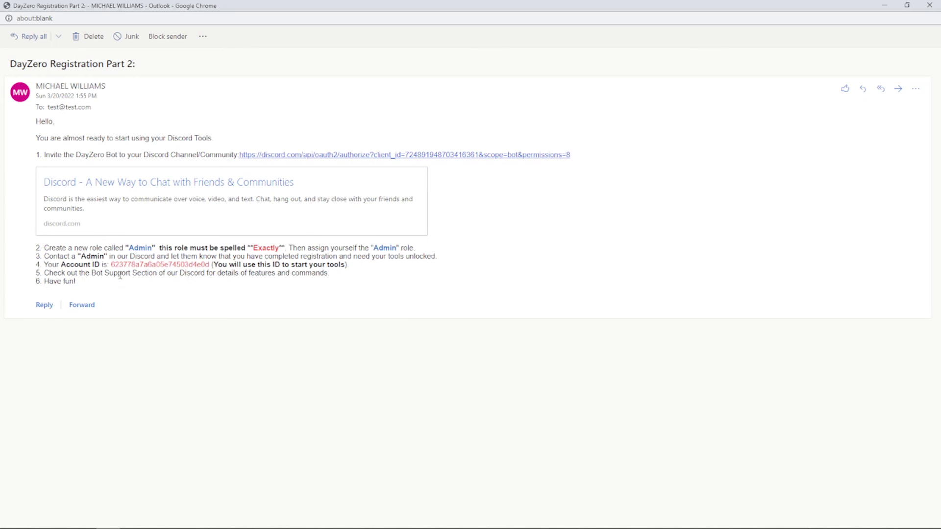
- Copy the Account ID from the Registration Part 2 email and switch to Discord
double_click(162, 265)
right_click(162, 268)
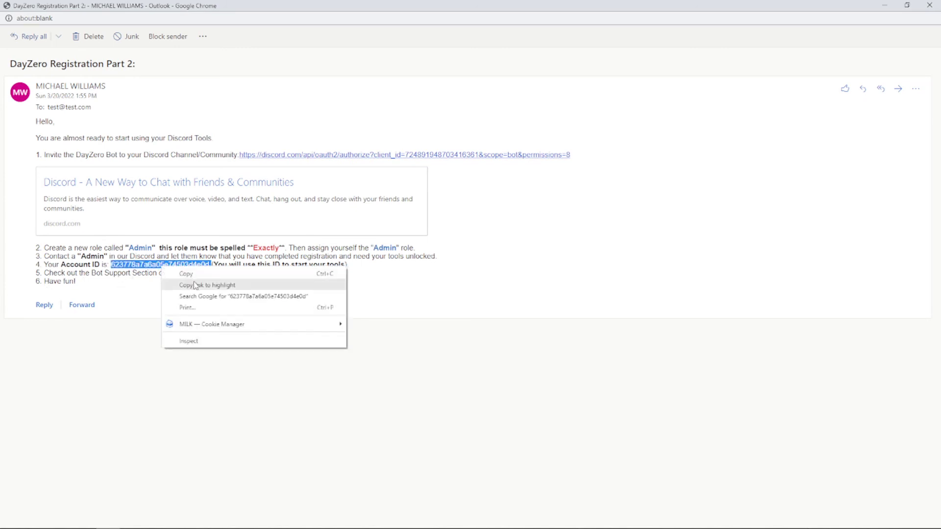
left_click(186, 273)
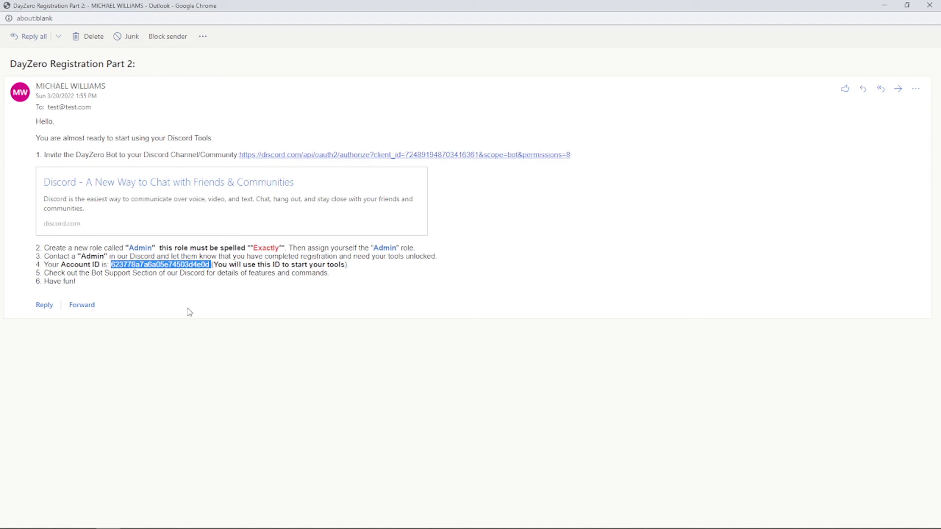
key("alt+Tab")
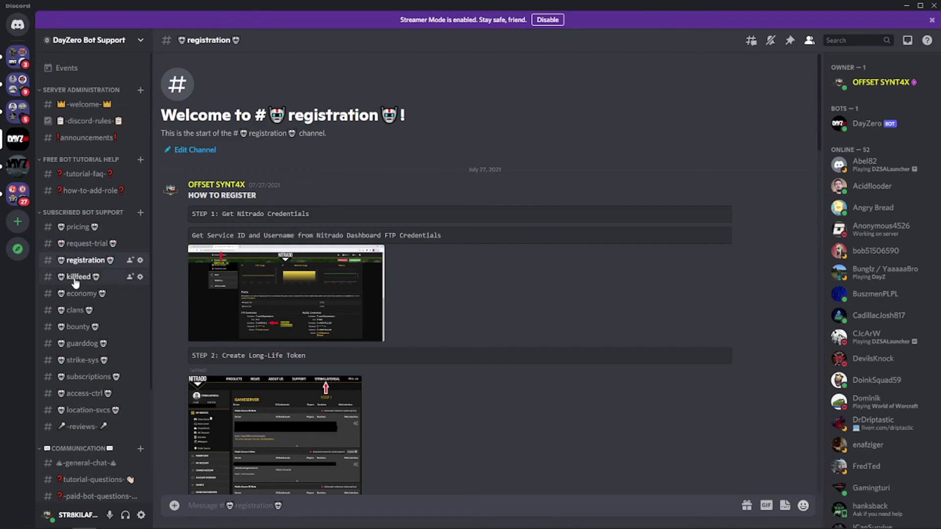
- Open #killfeed and scroll to the Killfeed Admin Commands post showing cmd.killfeed start
left_click(78, 277)
scroll(637, 323, "up", 5)
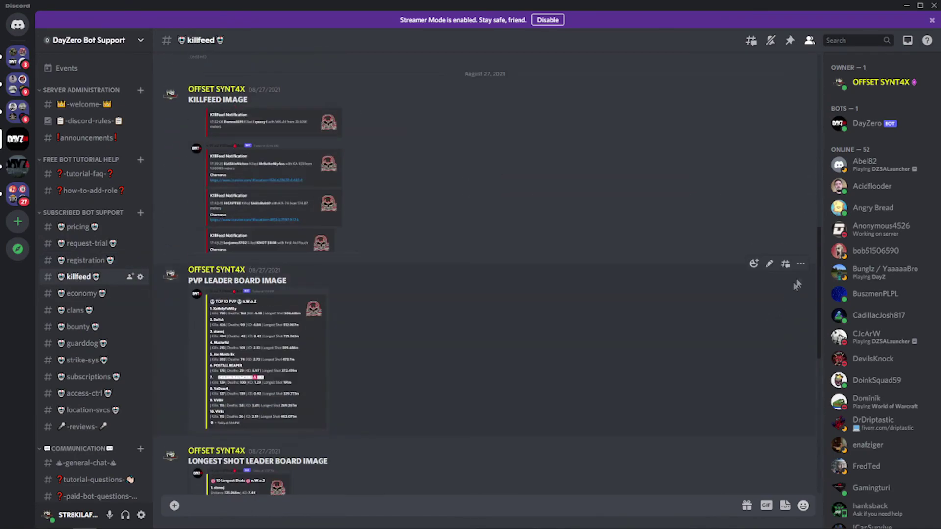
scroll(820, 249, "up", 10)
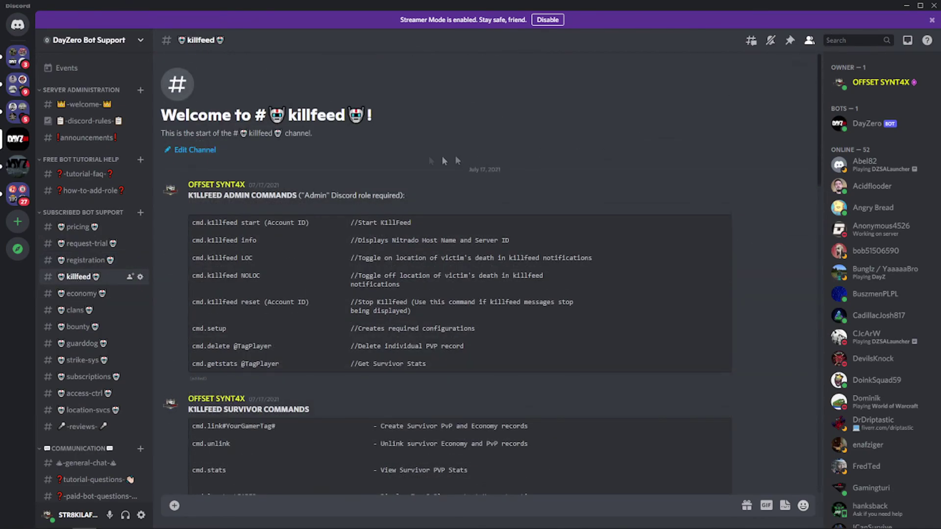
scroll(304, 251, "down", 3)
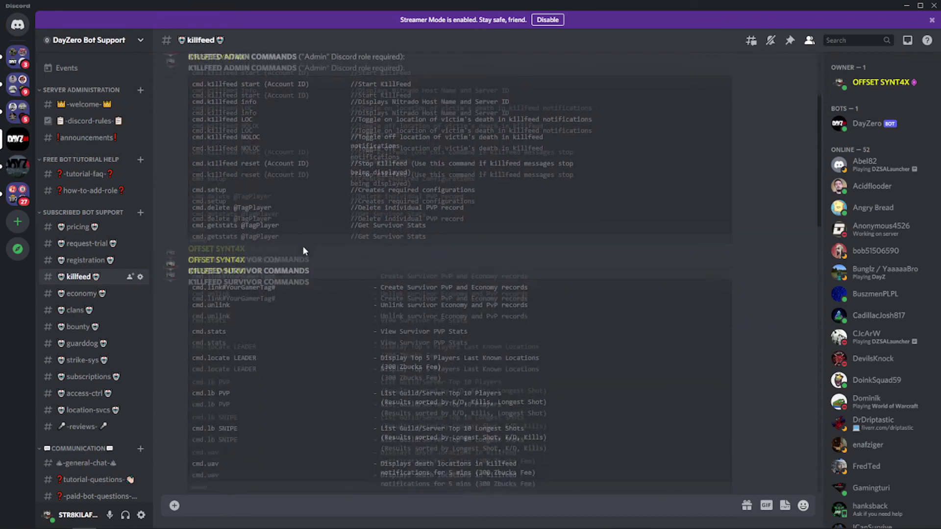
scroll(304, 251, "down", 2)
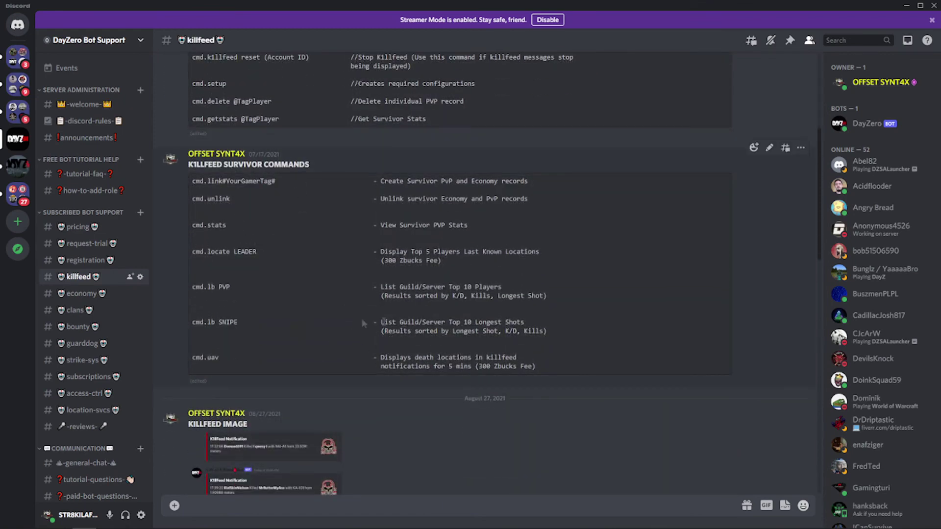
scroll(441, 309, "up", 5)
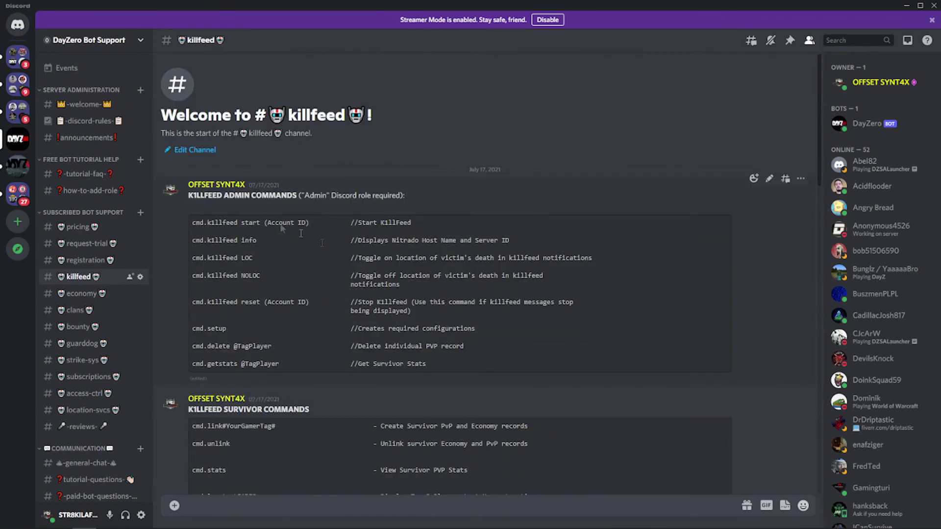